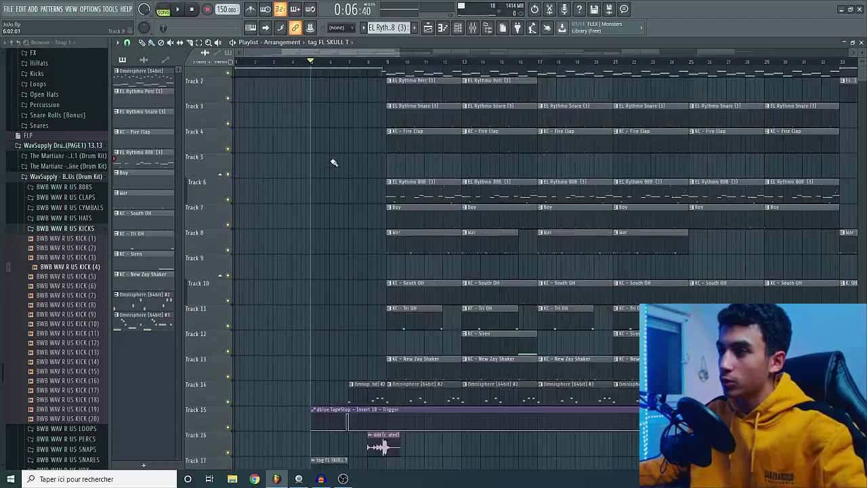
Play the arrangement from bar 5 through the intro into the drop at bar 9.
key(space)
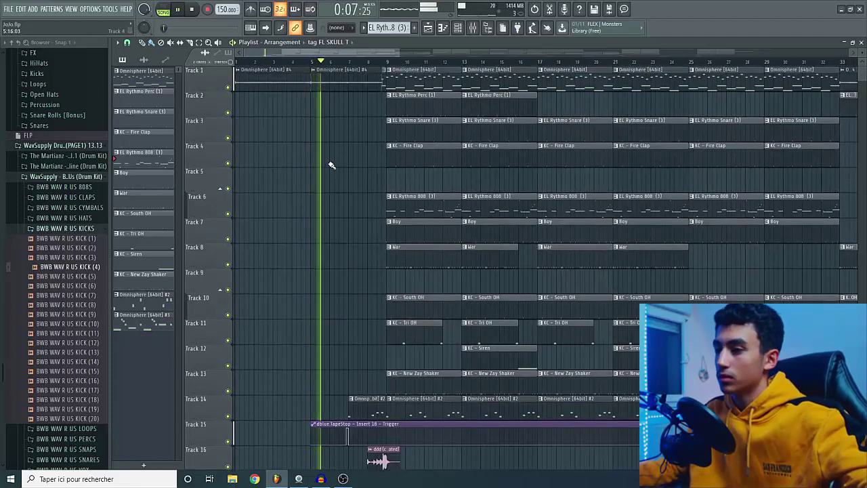
scroll(331, 165, down, 3)
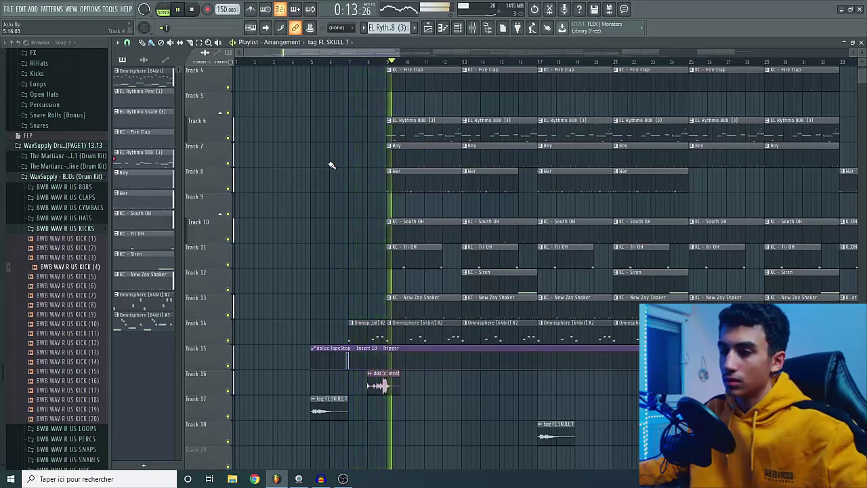
scroll(351, 244, up, 2)
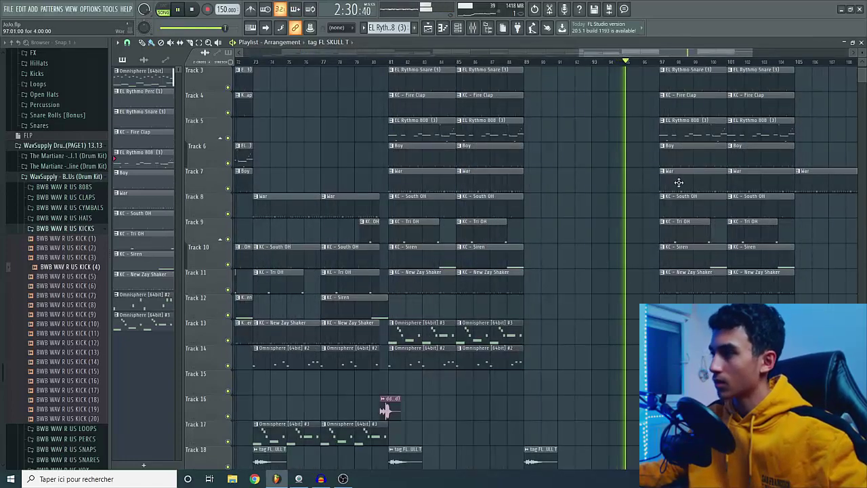
Listen to the gap before bar 97 and the section that follows, examining how the patterns re-enter.
scroll(668, 196, down, 2)
scroll(671, 217, down, 1)
scroll(671, 217, up, 2)
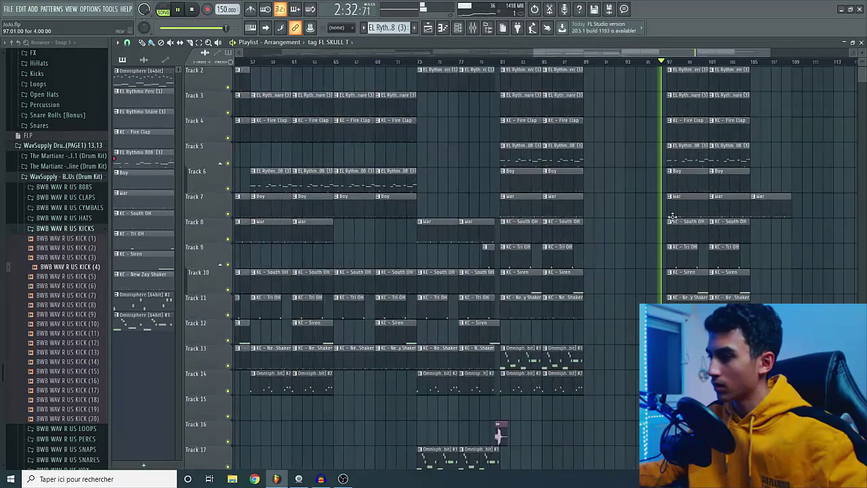
scroll(672, 217, up, 2)
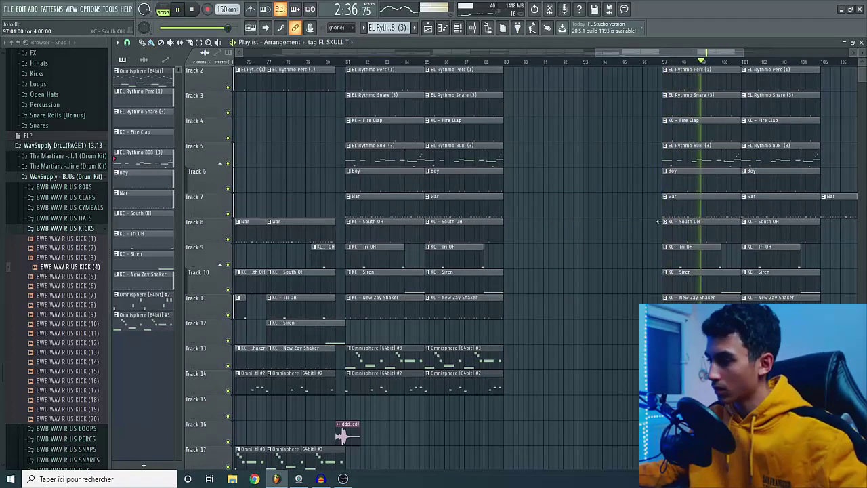
scroll(648, 217, down, 2)
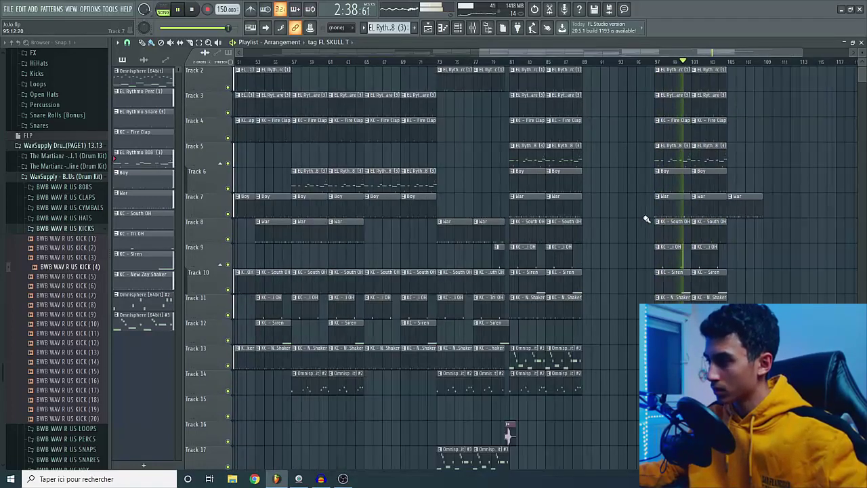
Return to the intro and play the transition around the consolidated ddd clip before bar 9.
click(300, 59)
scroll(289, 116, up, 2)
scroll(289, 116, down, 2)
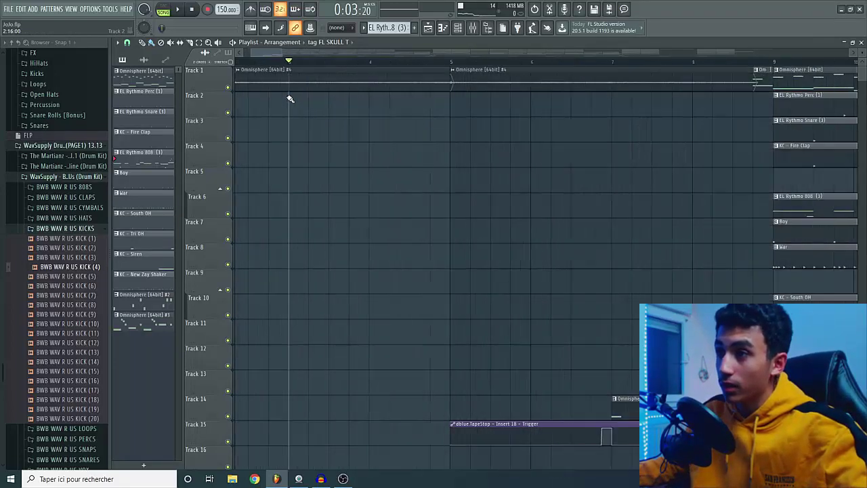
scroll(354, 165, down, 3)
scroll(355, 167, down, 2)
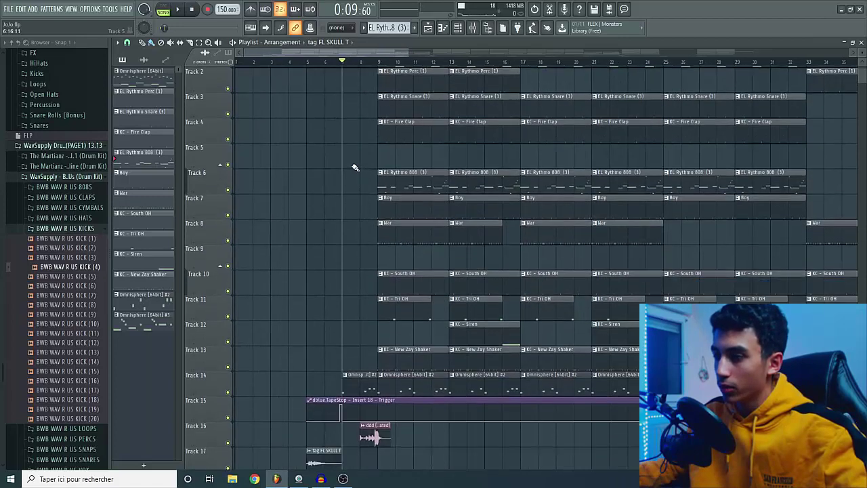
key(space)
scroll(354, 328, up, 3)
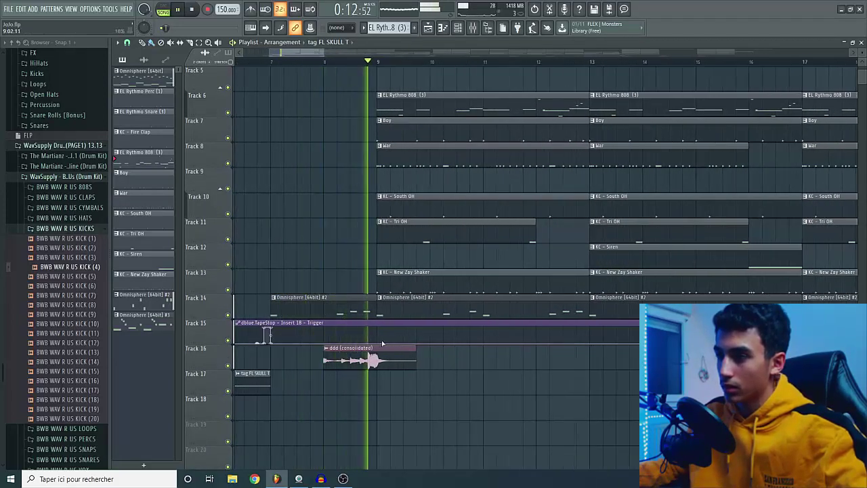
key(space)
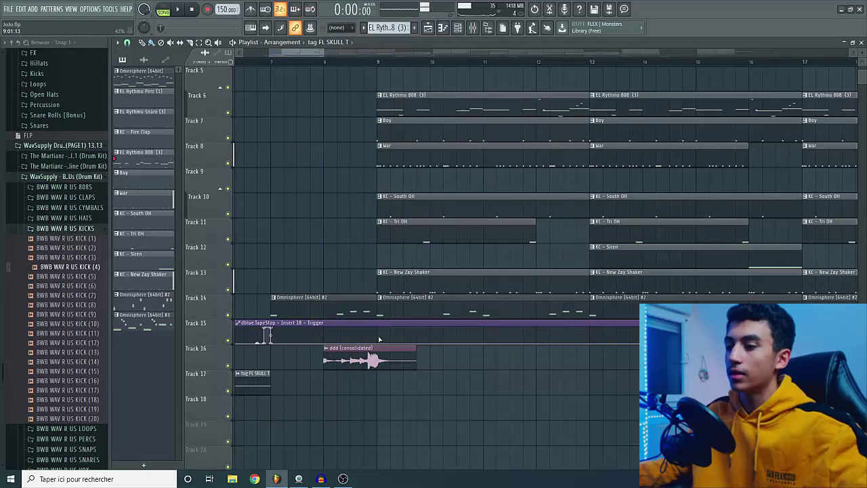
Add the BWB WAV R US OPEN HAT (1) sample to track 17 at bar 8.
scroll(328, 278, up, 4)
scroll(332, 274, down, 3)
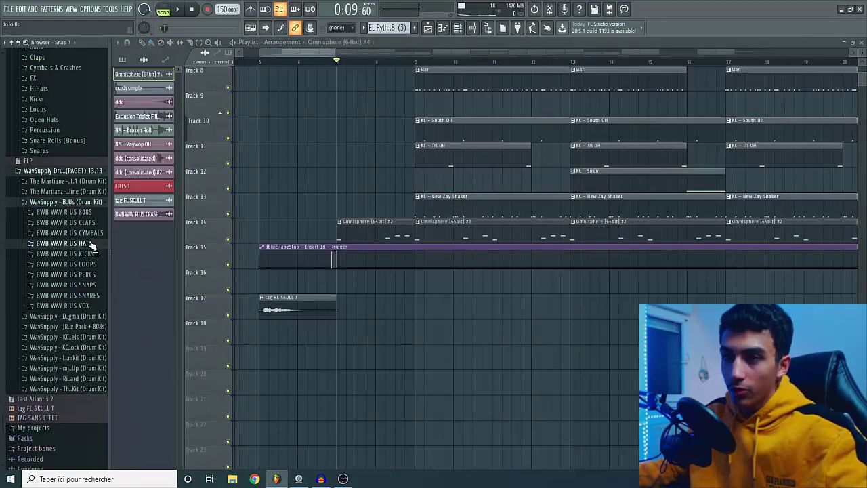
click(88, 243)
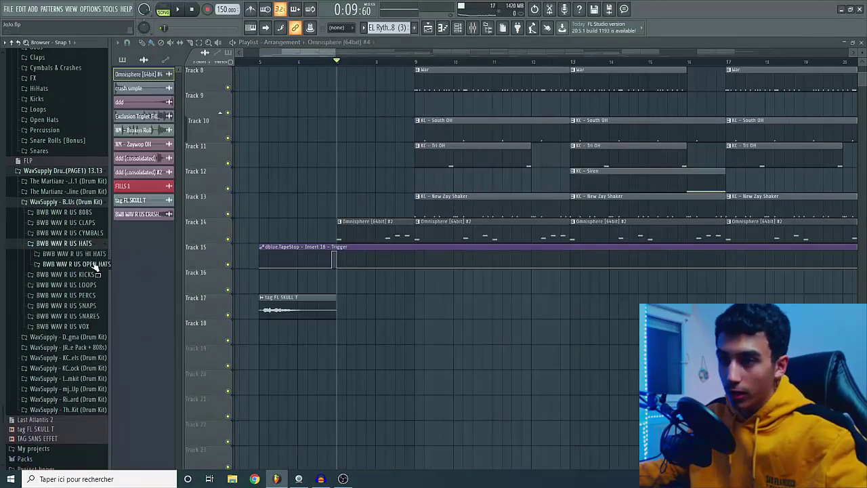
click(76, 265)
drag(97, 273, 393, 300)
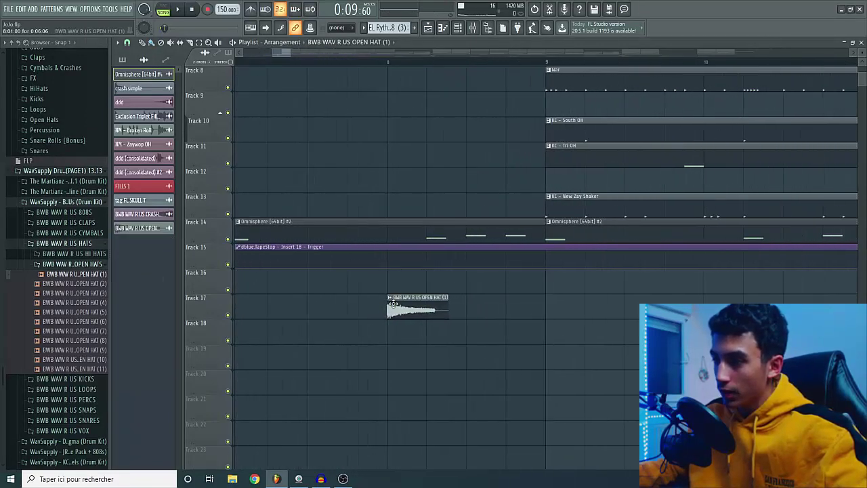
Reverse the open hat sample on track 17.
double_click(395, 310)
click(299, 235)
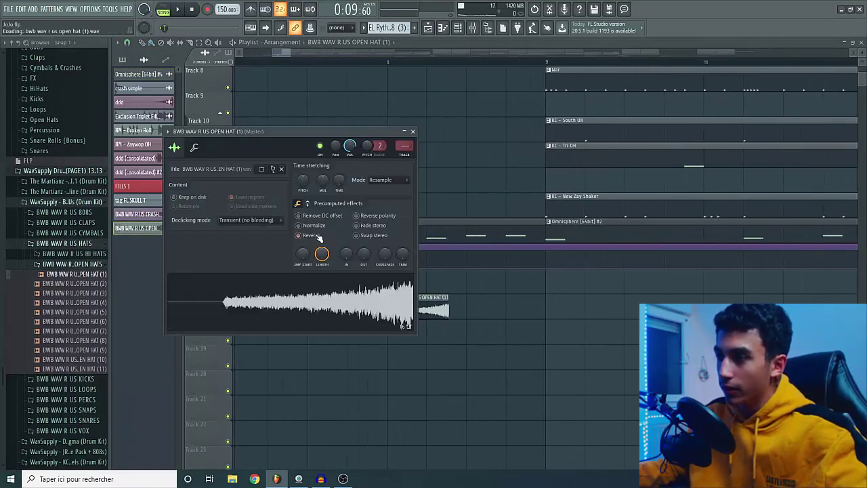
click(412, 130)
Trim the silent beginning off the reversed open hat clip on track 17.
scroll(407, 304, down, 2)
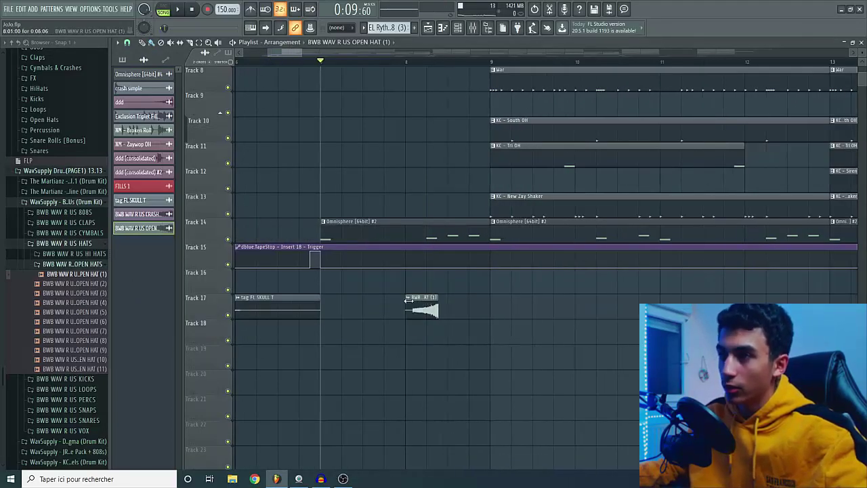
scroll(406, 308, up, 4)
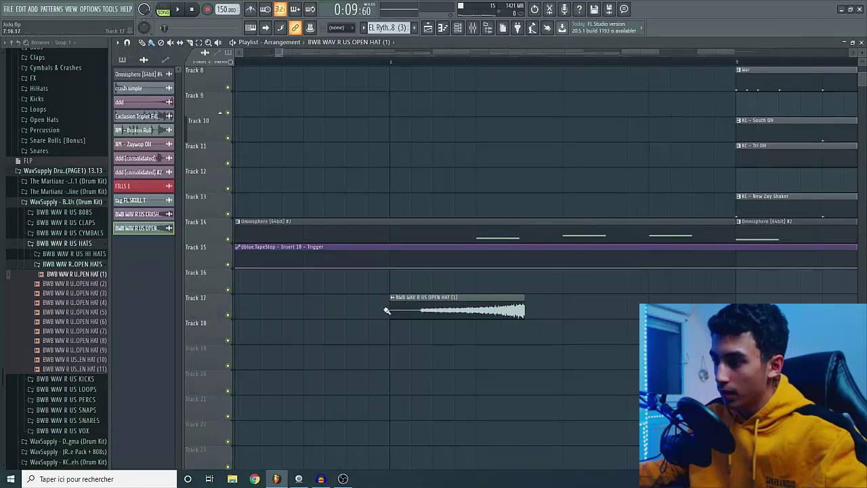
scroll(418, 302, up, 3)
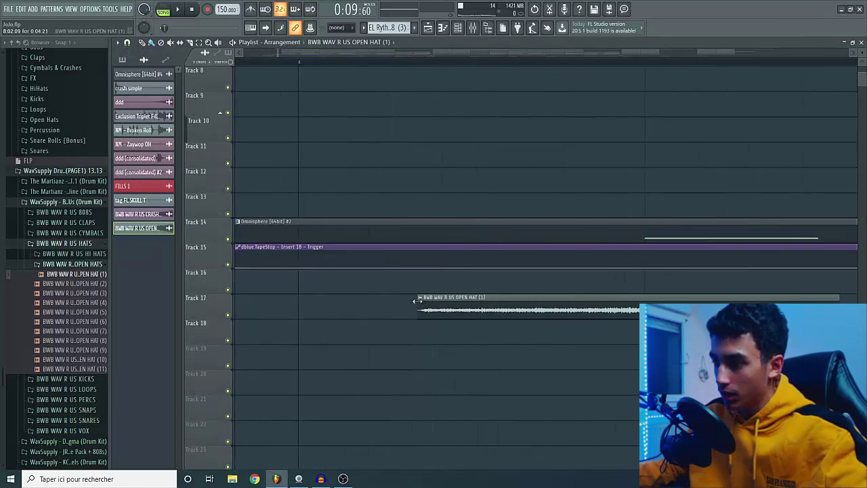
scroll(440, 257, down, 1)
scroll(529, 298, down, 4)
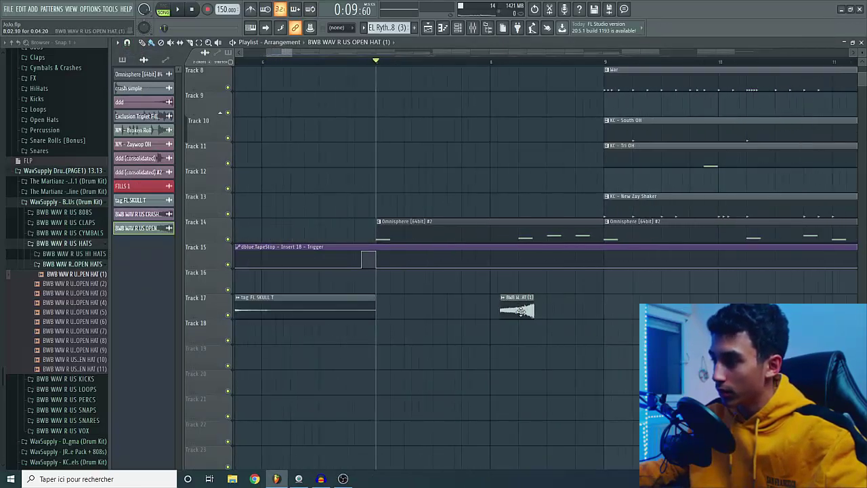
Move the reversed open hat clip so it ends at bar 9, and play the transition from bar 8.
drag(519, 304, 593, 312)
scroll(591, 310, up, 4)
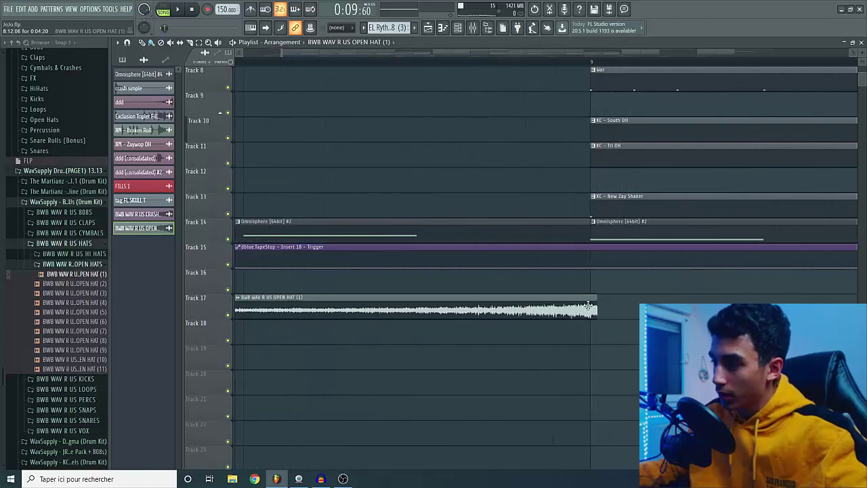
scroll(412, 278, down, 2)
scroll(413, 278, down, 3)
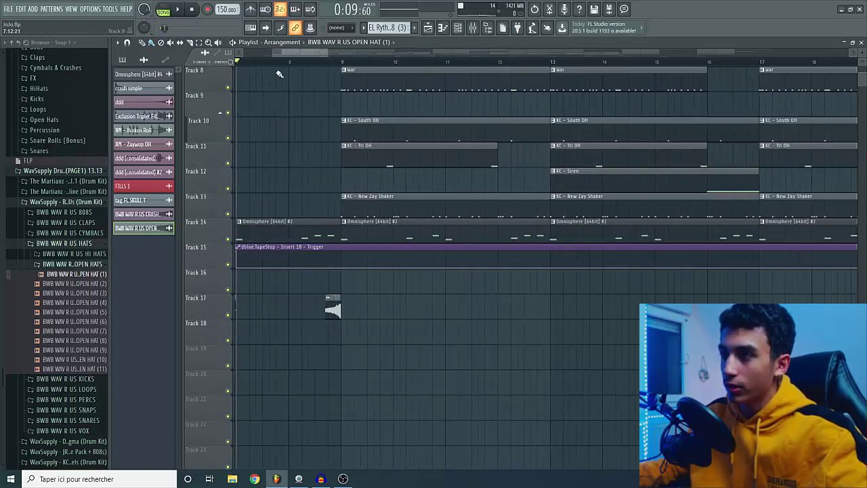
click(290, 64)
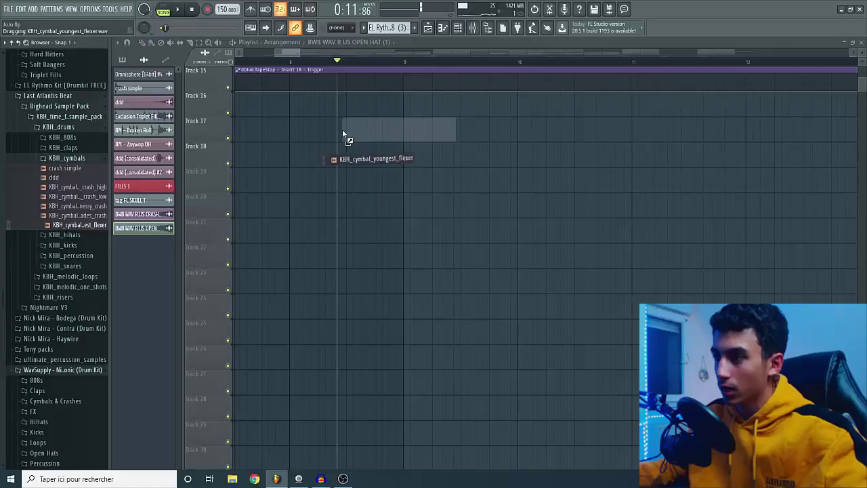
Place the KBH_cymbal_youngest_flexer sample on track 17 before bar 9 and reverse it.
drag(342, 128, 363, 222)
double_click(363, 216)
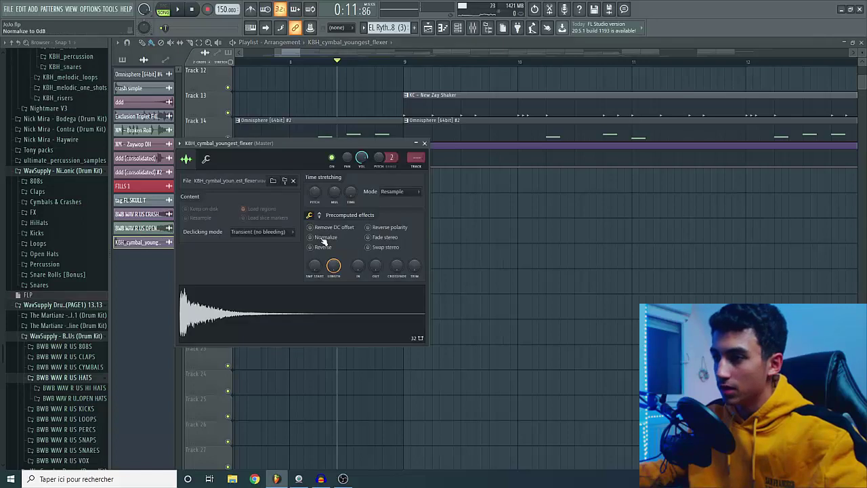
click(321, 245)
click(424, 143)
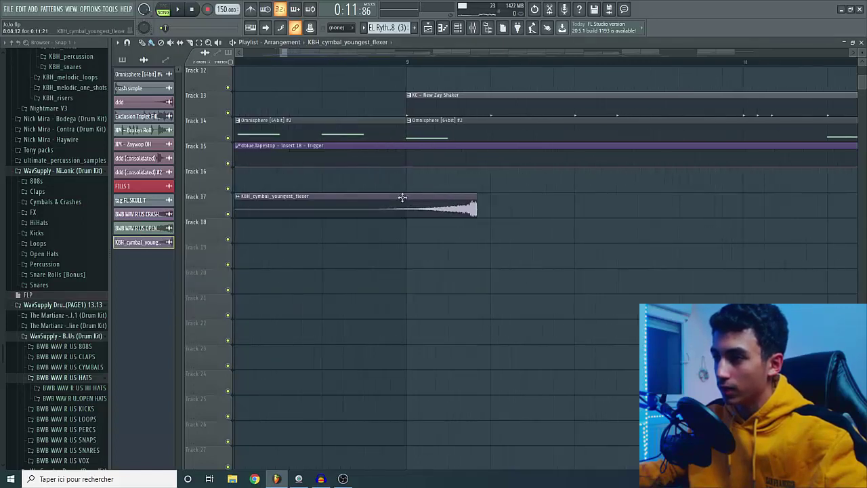
Align the end of the reversed cymbal clip on track 17 with the start of bar 9.
scroll(343, 197, up, 3)
scroll(330, 197, up, 2)
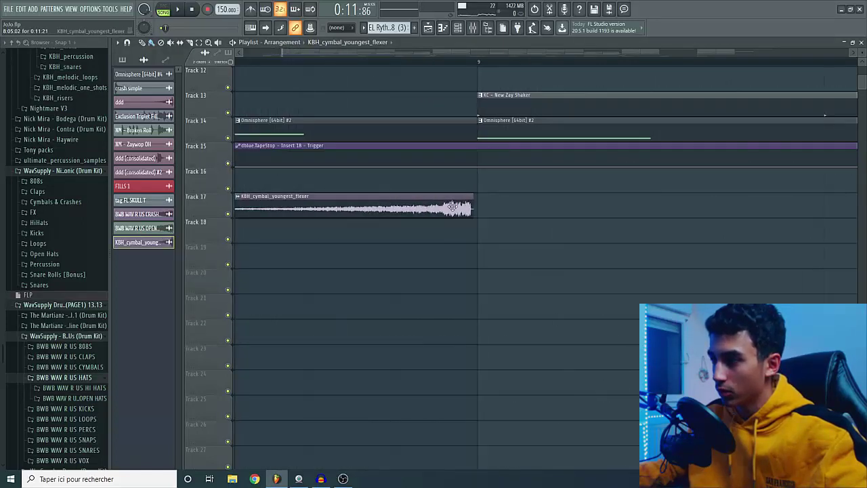
click(480, 207)
right_click(483, 208)
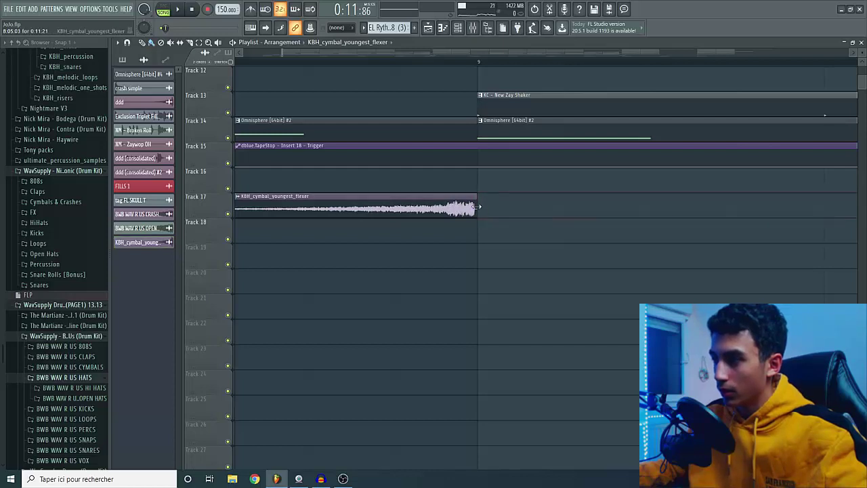
drag(470, 206, 475, 205)
scroll(384, 192, down, 3)
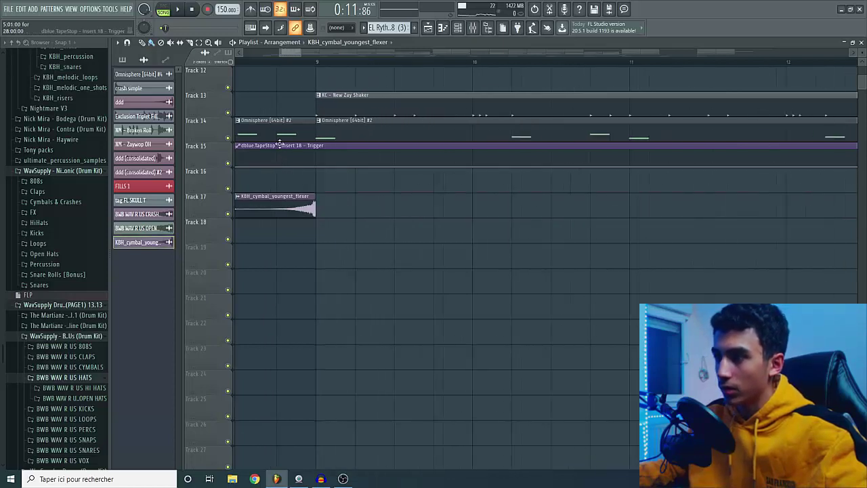
Play the transition into bar 9 to check the reversed cymbal on track 17.
key(space)
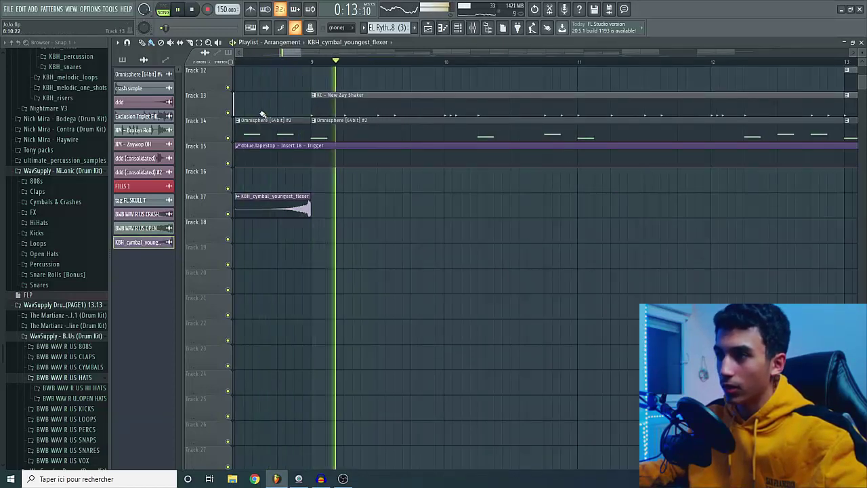
scroll(357, 182, up, 5)
key(space)
scroll(357, 183, down, 3)
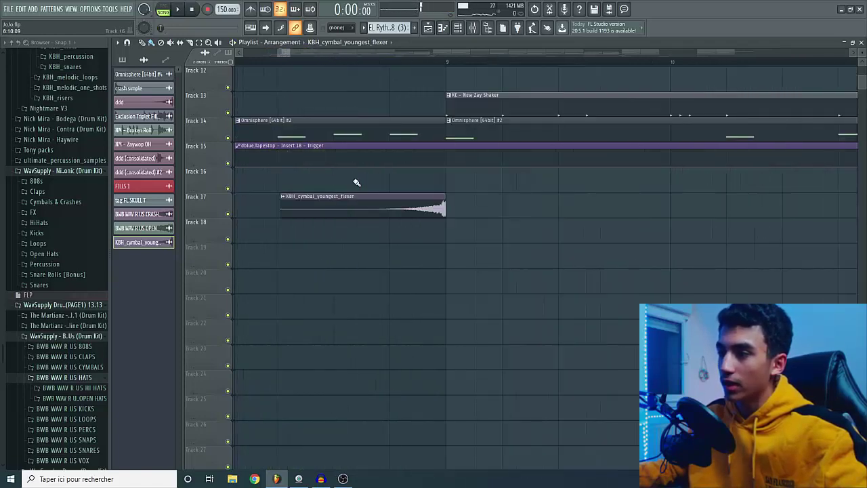
scroll(356, 183, up, 4)
scroll(357, 182, down, 5)
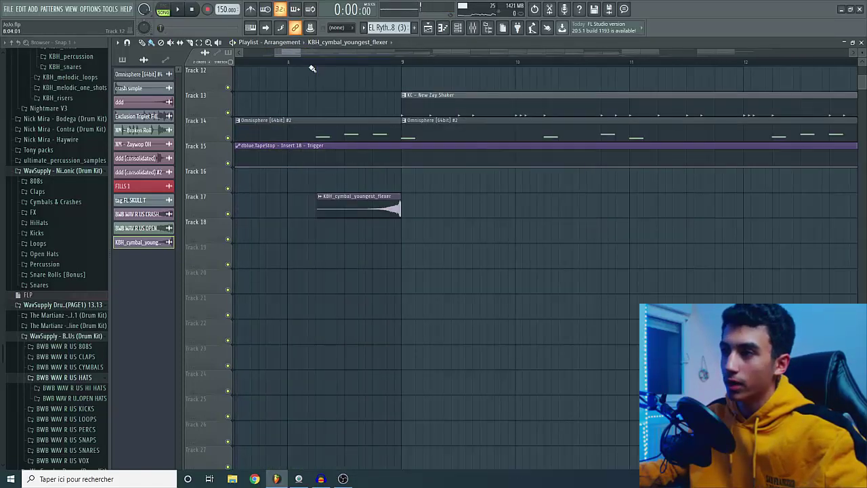
scroll(288, 77, up, 2)
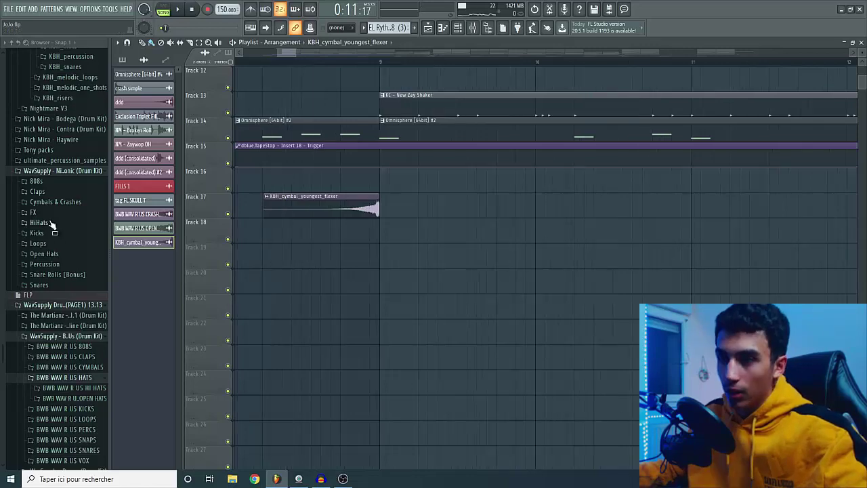
Preview samples in Cymbals & Crashes and KBH_cymbals, and add another KBH_cymbal_youngest_flexer clip to track 18 just after bar 9.
click(57, 202)
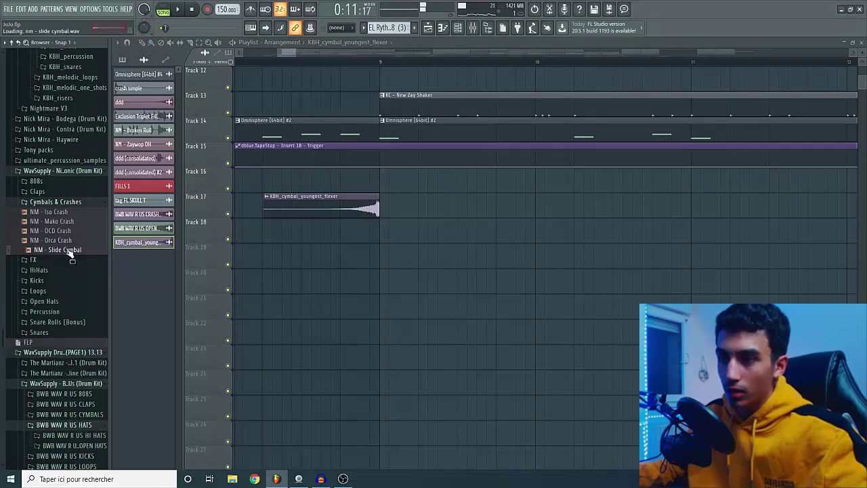
scroll(71, 252, up, 10)
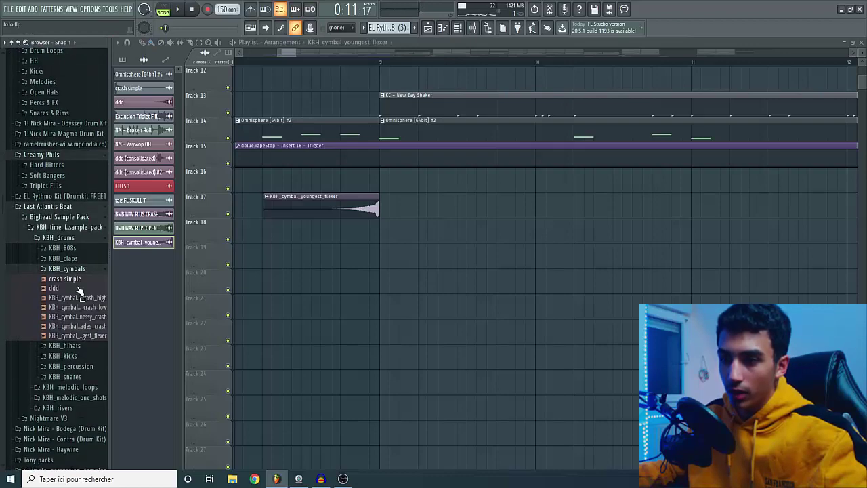
click(84, 326)
click(88, 336)
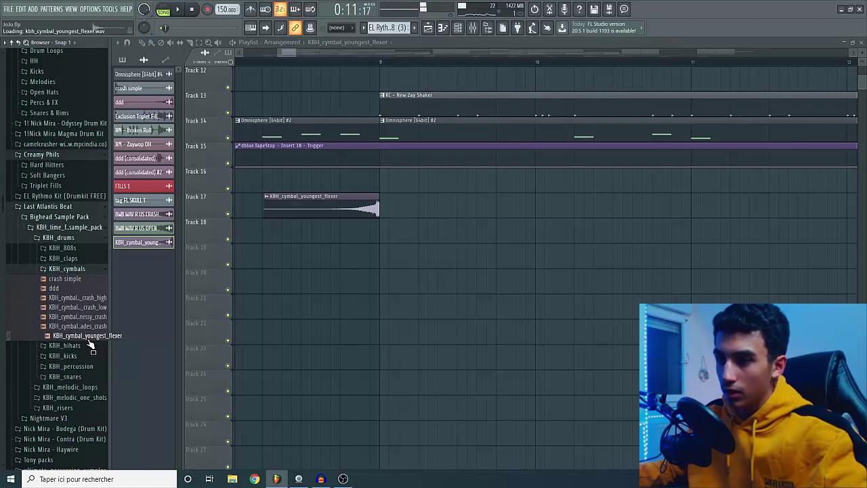
drag(200, 356, 382, 252)
Make the KBH_cymbal_youngest_flexer clip on track 18 unique as a sample, saved as AAAAA.
right_click(381, 248)
right_click(381, 251)
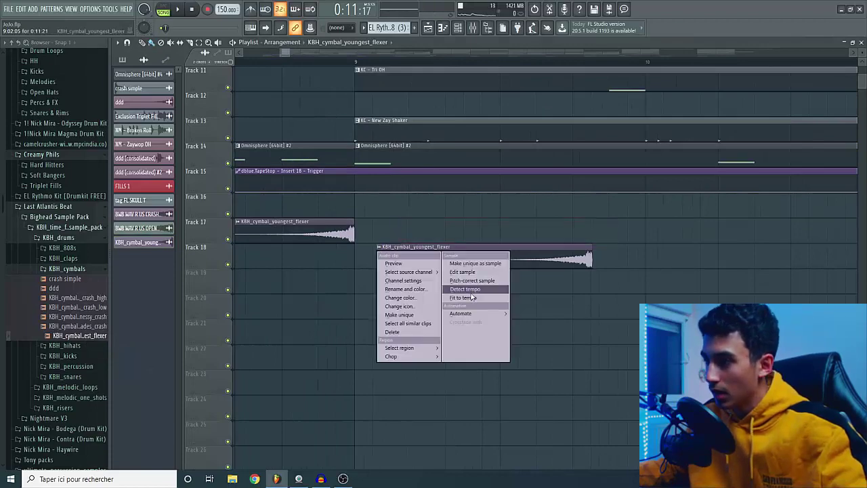
click(472, 265)
text(AAAAA)
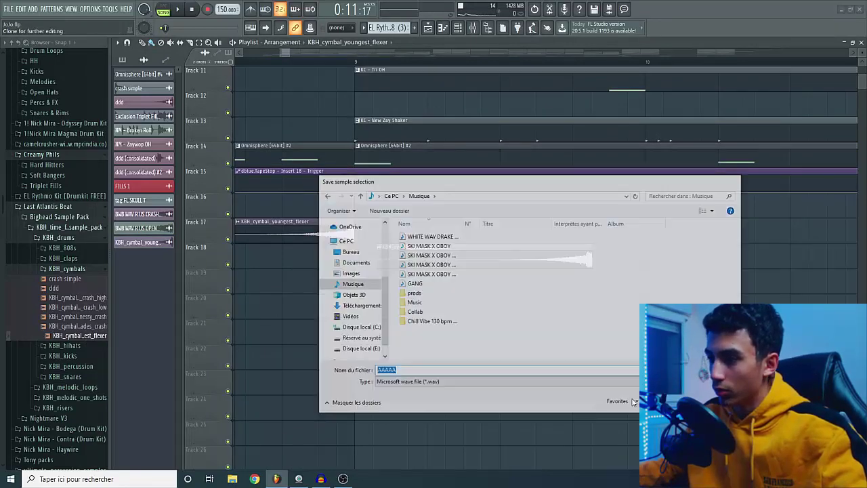
key(Return)
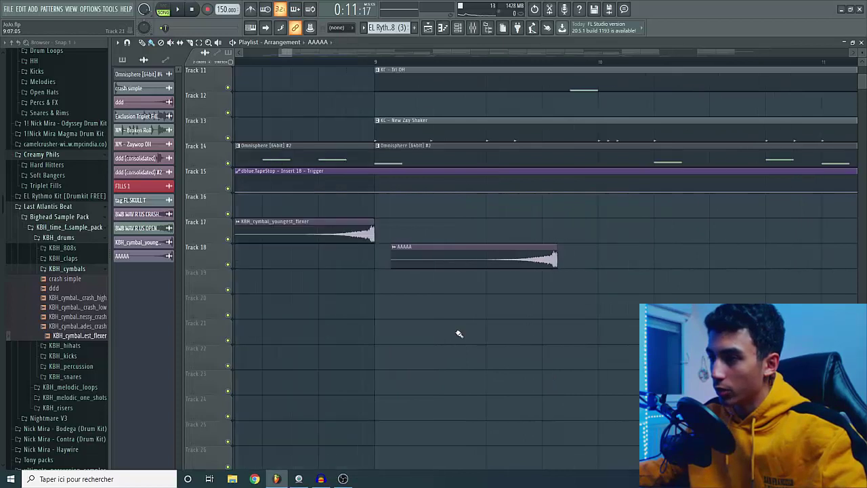
Reverse the AAAAA sample and move its clip to track 17 so it starts exactly at bar 9.
drag(411, 265, 410, 261)
double_click(410, 263)
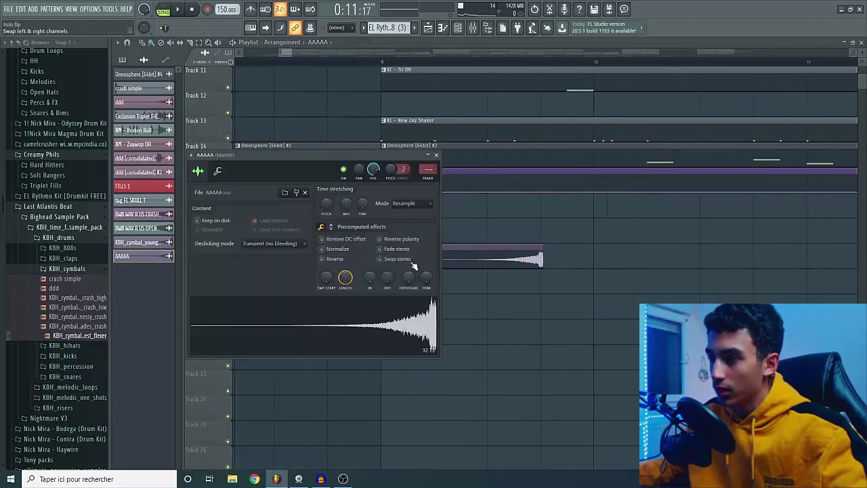
click(323, 258)
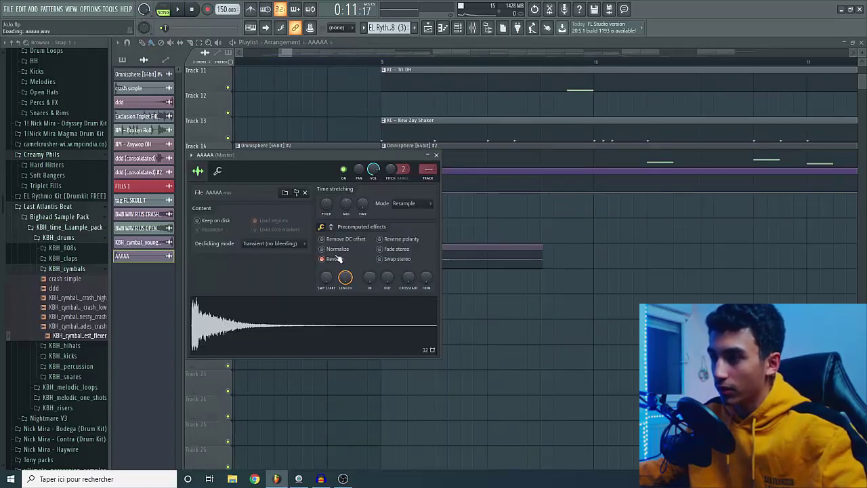
click(440, 157)
drag(402, 248, 361, 227)
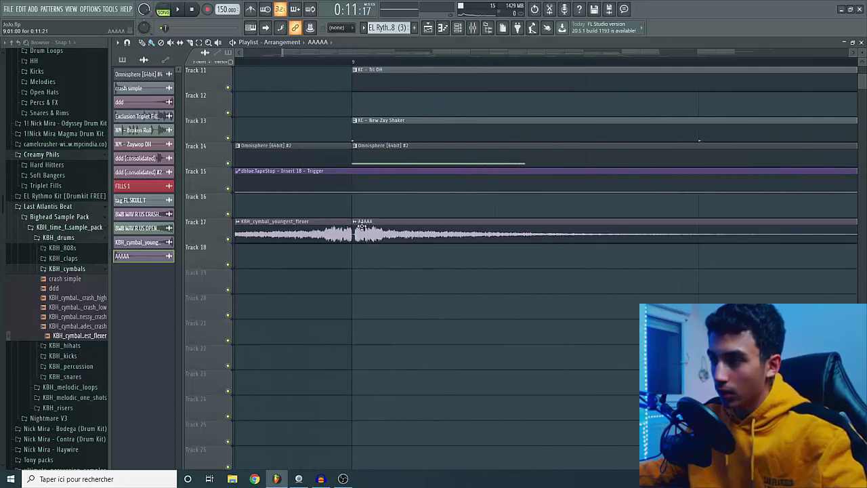
scroll(299, 92, down, 2)
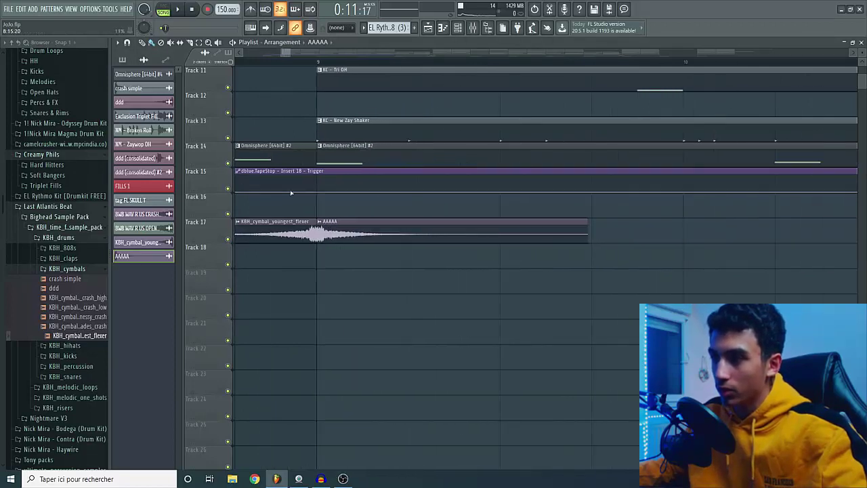
Play from just after bar 8 into bar 9 to check the two joined cymbal clips on track 17.
scroll(313, 61, up, 3)
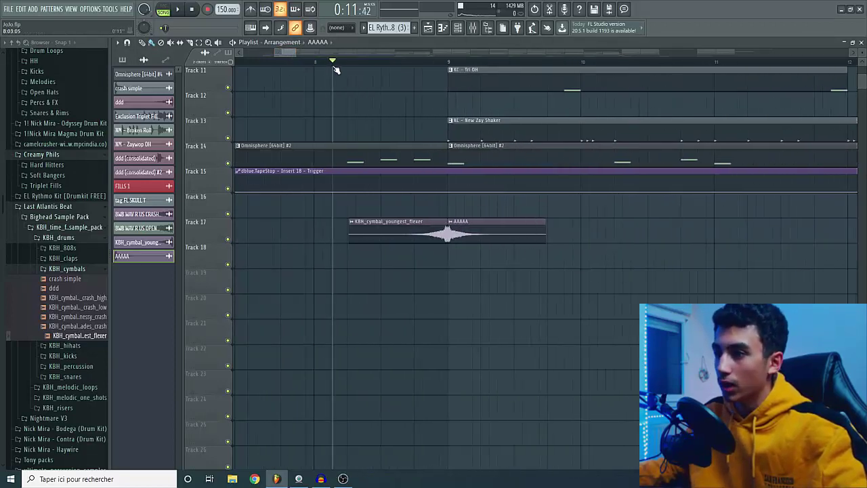
drag(335, 69, 325, 79)
key(space)
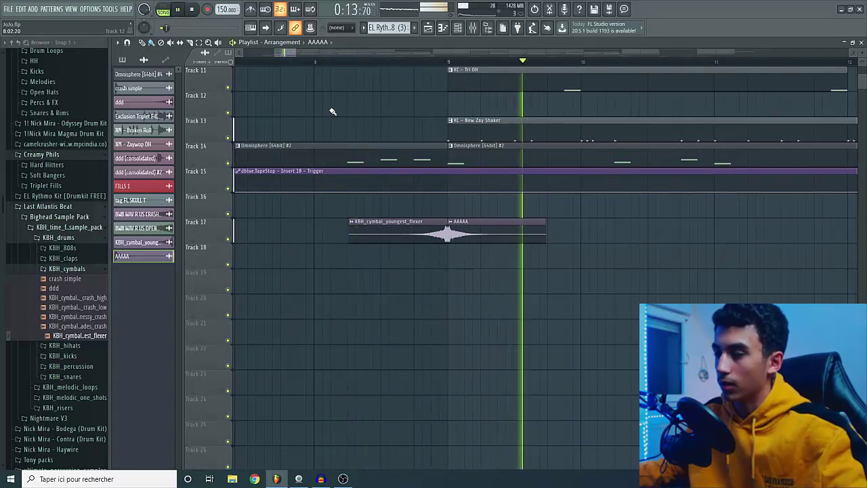
scroll(332, 111, down, 3)
key(space)
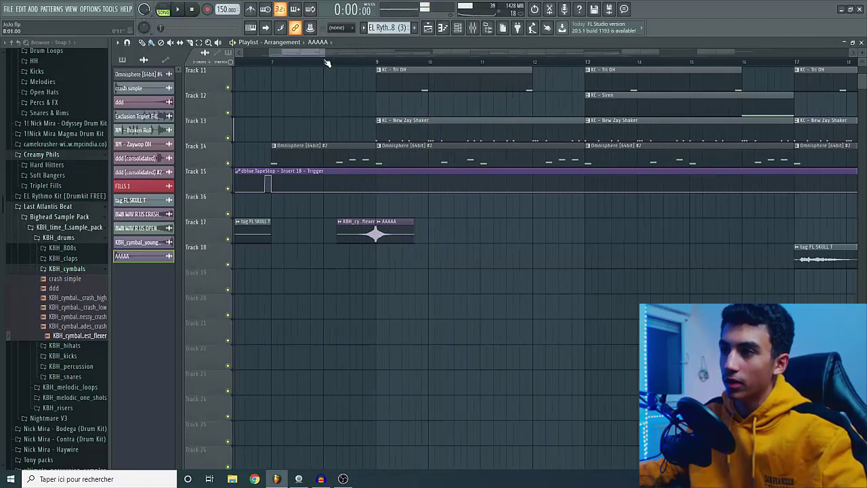
Lower the KBH_cymbal_youngest_flexer sample's channel volume to about 57% and review the AAAAA sample's channel settings.
scroll(378, 217, up, 3)
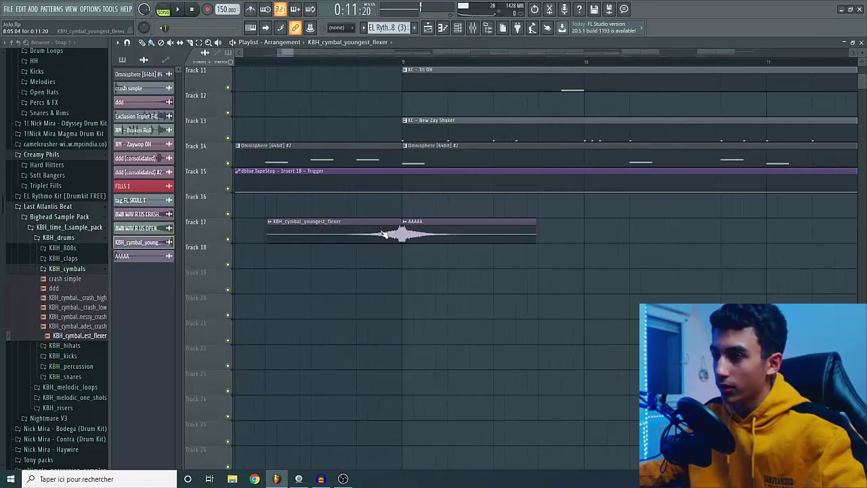
double_click(384, 234)
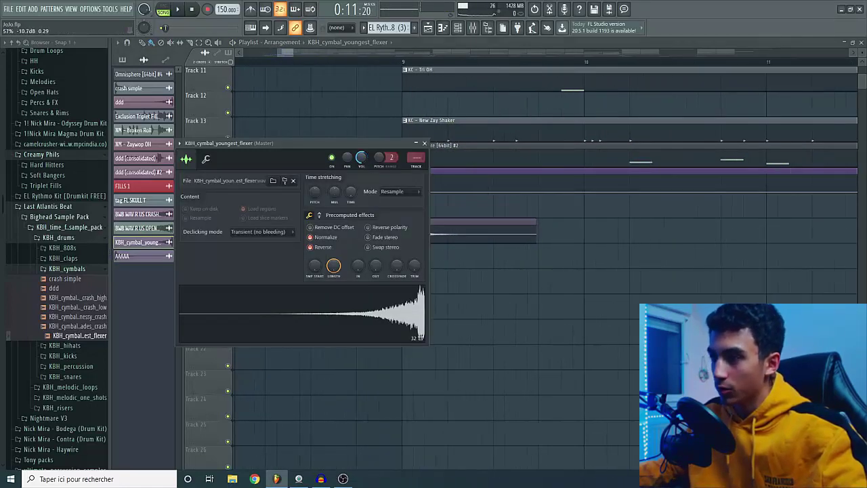
click(425, 143)
double_click(417, 225)
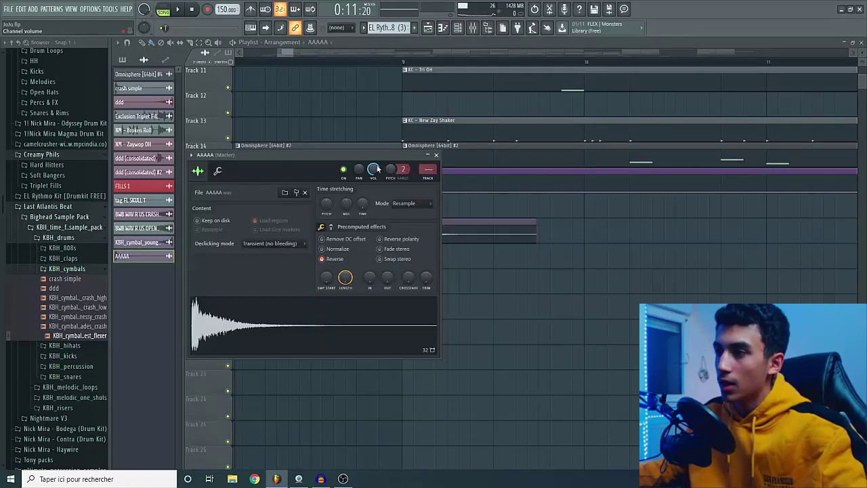
click(426, 158)
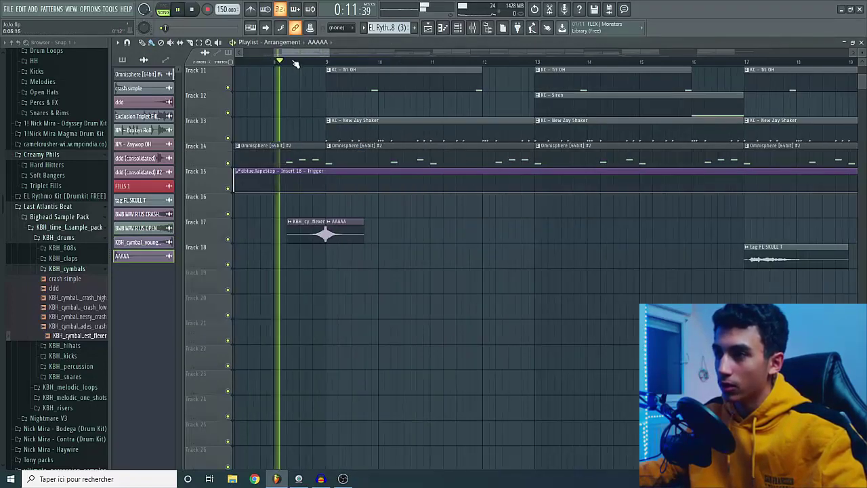
Lower the KBH_cymbal_youngest_flexer sample's pitch by 100 cents and the AAAAA sample's by 30 cents, playing the transition from bar 8 in between.
double_click(301, 234)
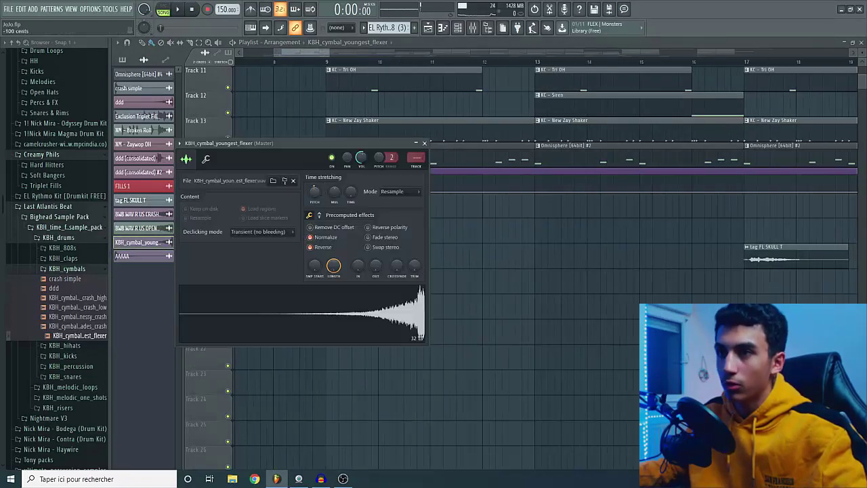
click(274, 63)
key(space)
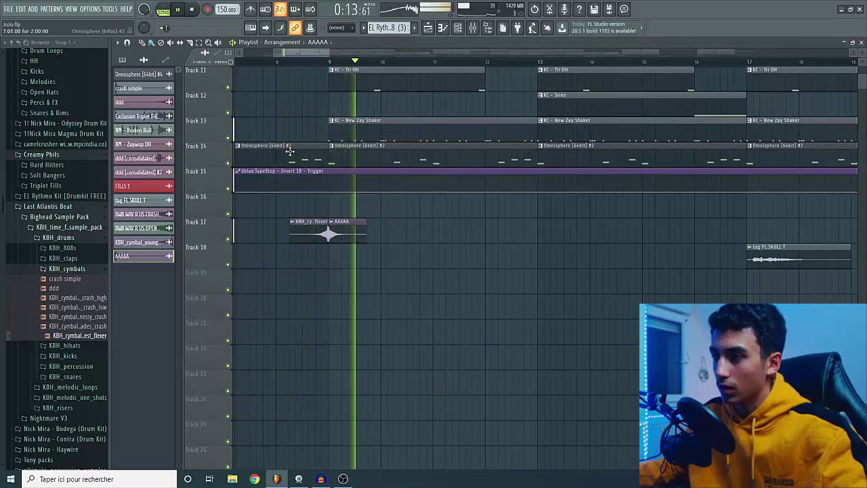
scroll(293, 189, up, 4)
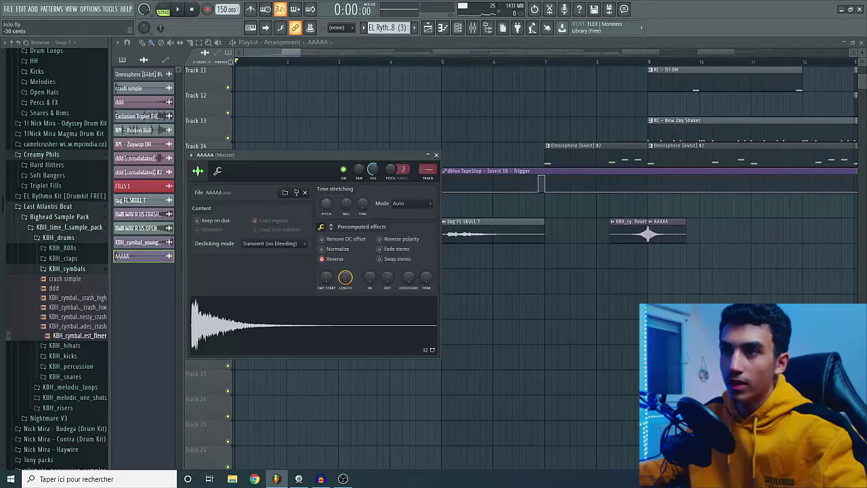
Play the arrangement from just after bar 7 through bar 9 to check how the cymbals lead into the drop.
click(562, 65)
key(space)
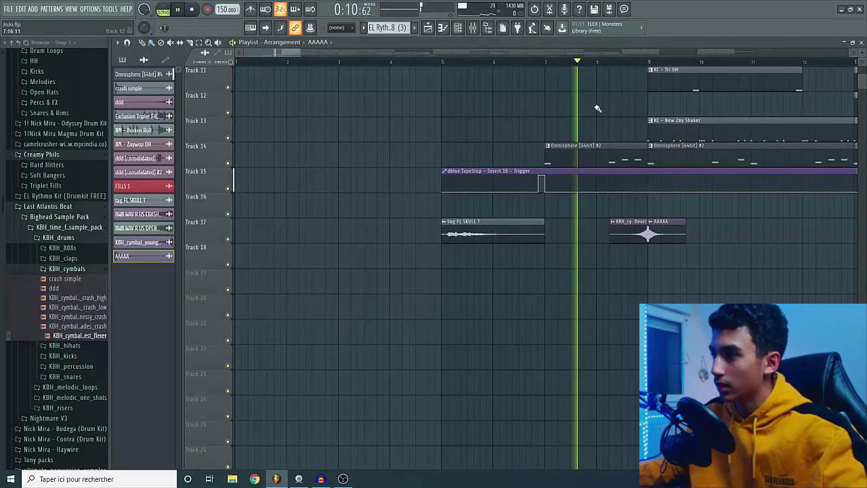
scroll(652, 158, up, 1)
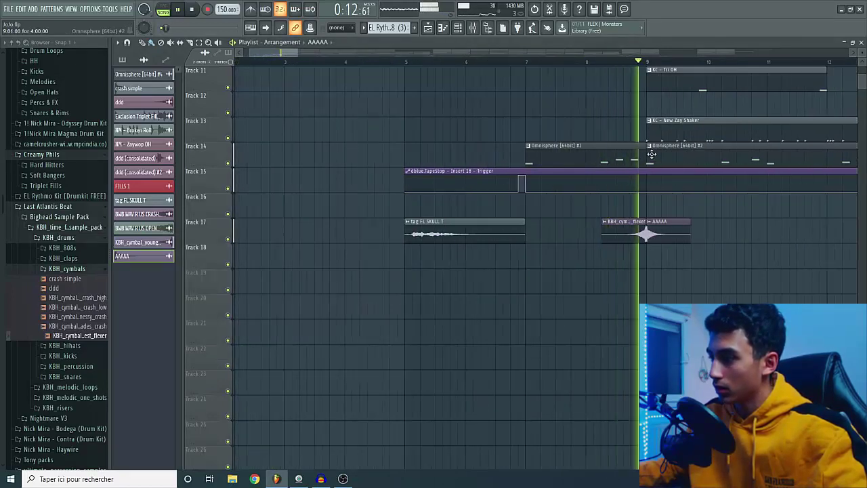
scroll(652, 158, up, 2)
scroll(295, 54, up, 1)
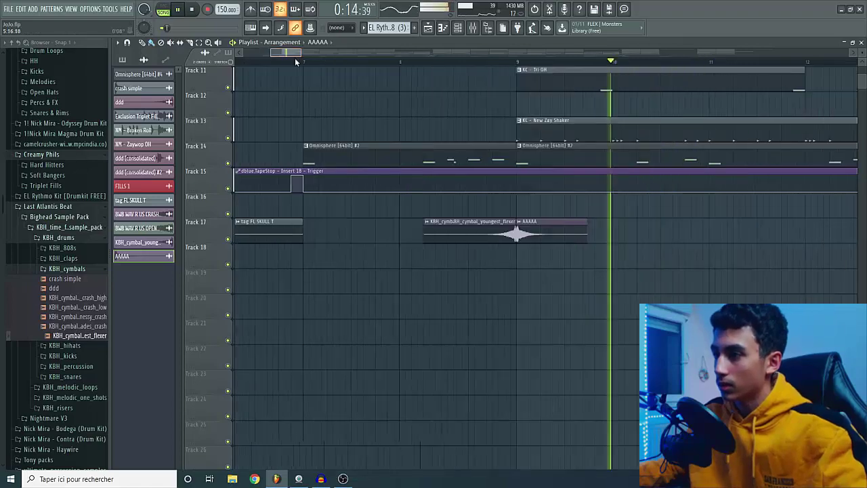
scroll(410, 173, up, 2)
key(space)
Try placing the AAAAA cymbal clip on track 16 at the start of bar 9.
scroll(410, 173, down, 3)
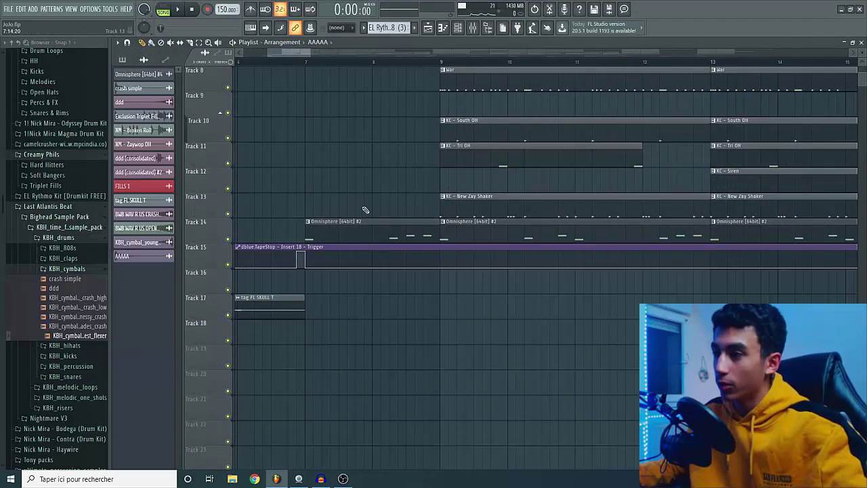
click(374, 281)
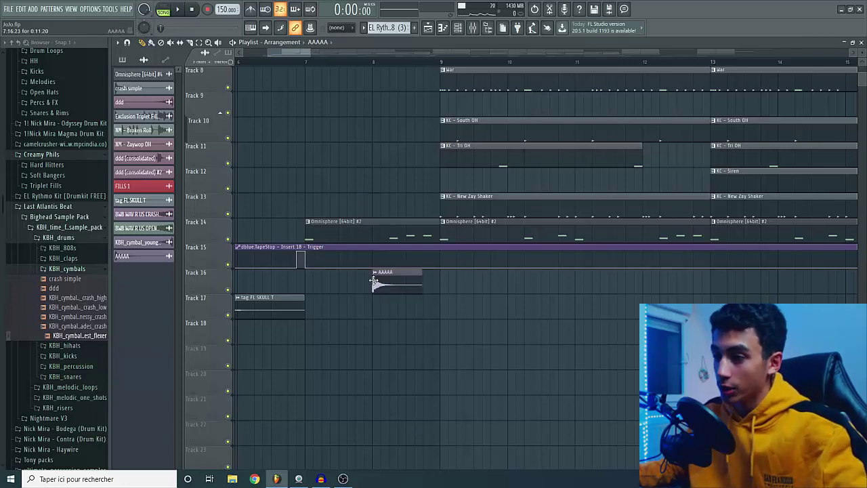
click(444, 284)
scroll(441, 283, up, 2)
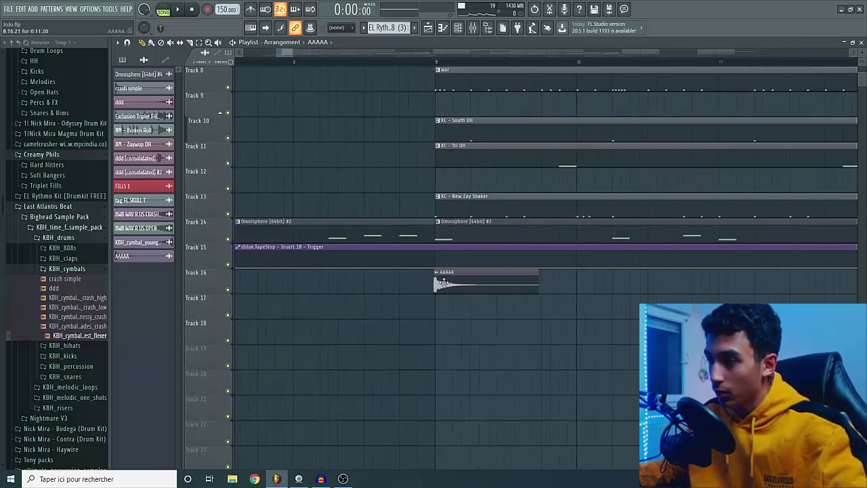
Load dblue.TapeStop into the second effect slot of the Master mixer track.
key(F9)
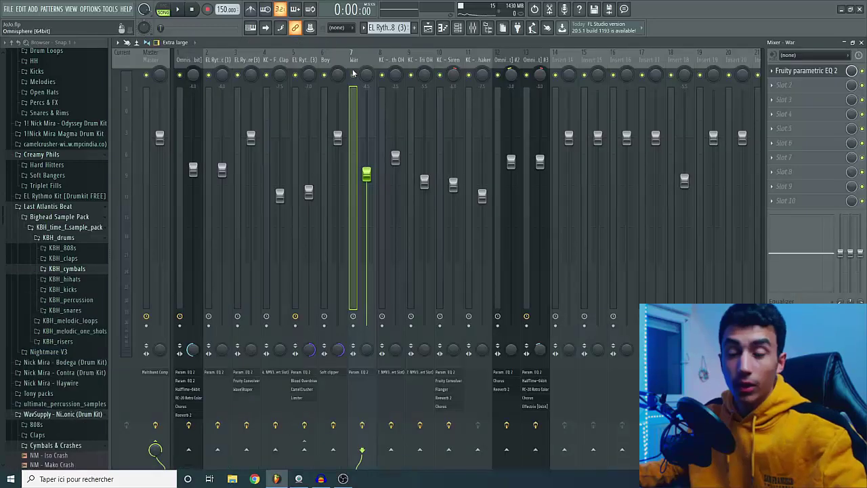
click(156, 63)
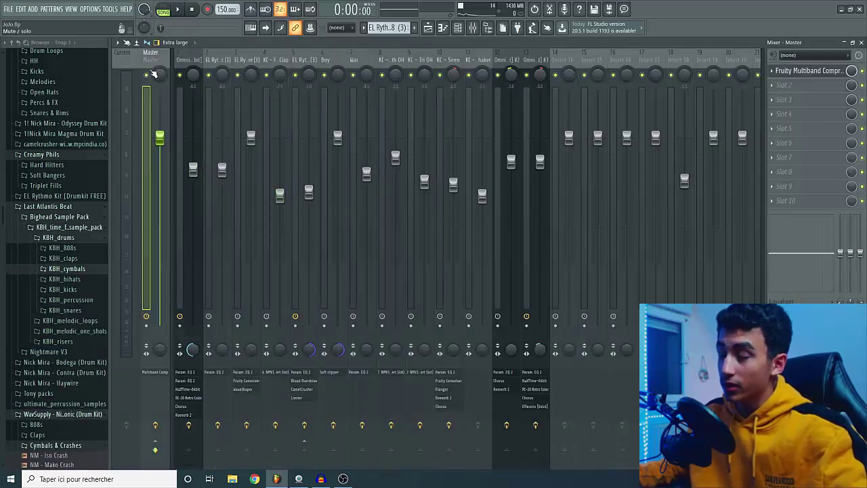
click(810, 85)
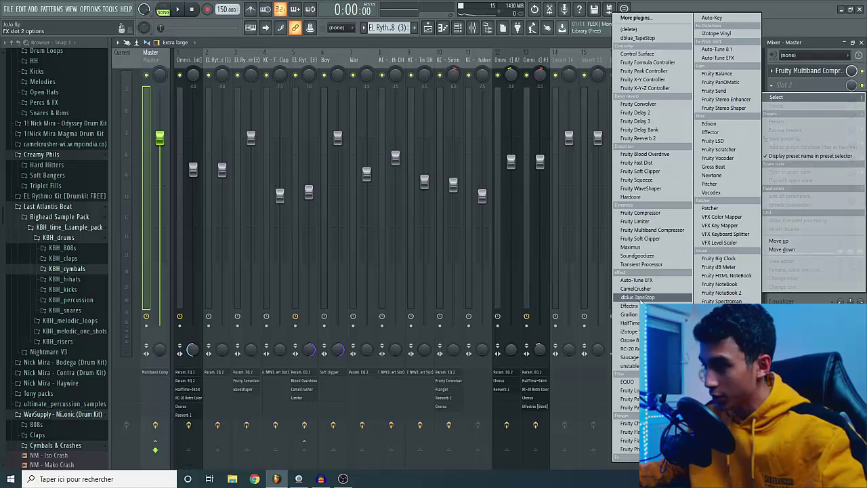
click(638, 296)
drag(283, 120, 422, 125)
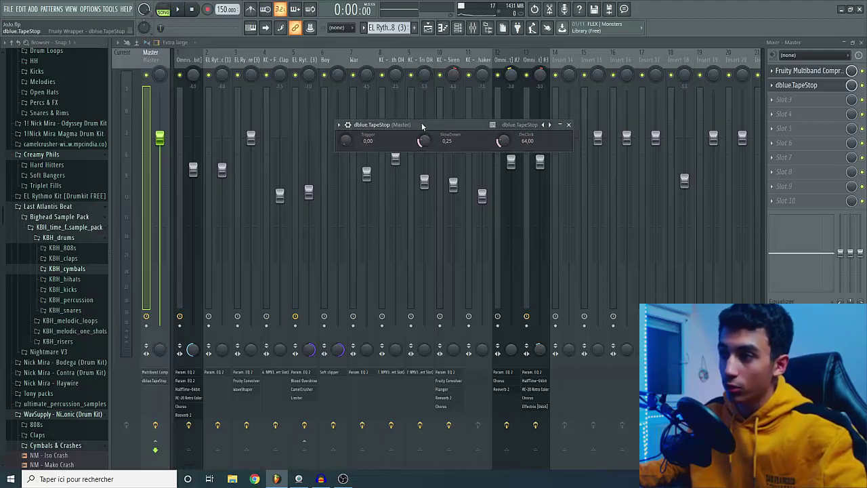
Create an automation clip for the Trigger parameter of dblue.TapeStop on the Master track.
right_click(347, 141)
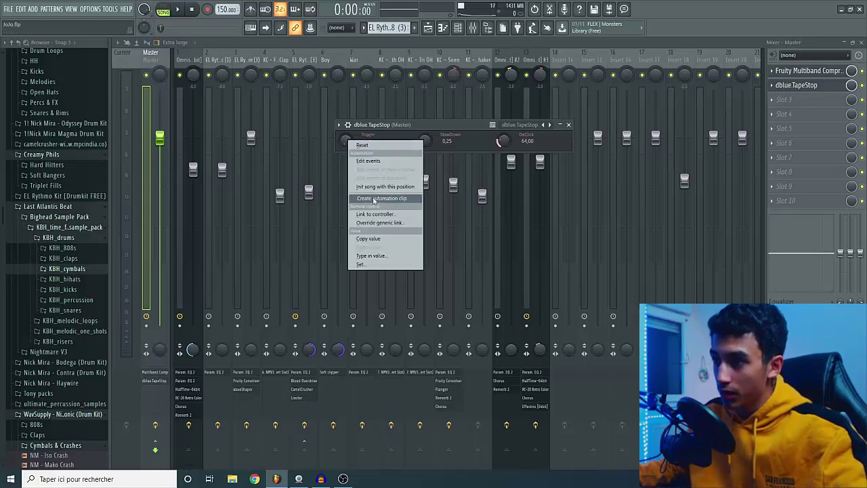
click(383, 199)
mouse_move(316, 63)
mouse_down()
mouse_move(310, 60)
mouse_move(445, 145)
mouse_move(473, 95)
mouse_up()
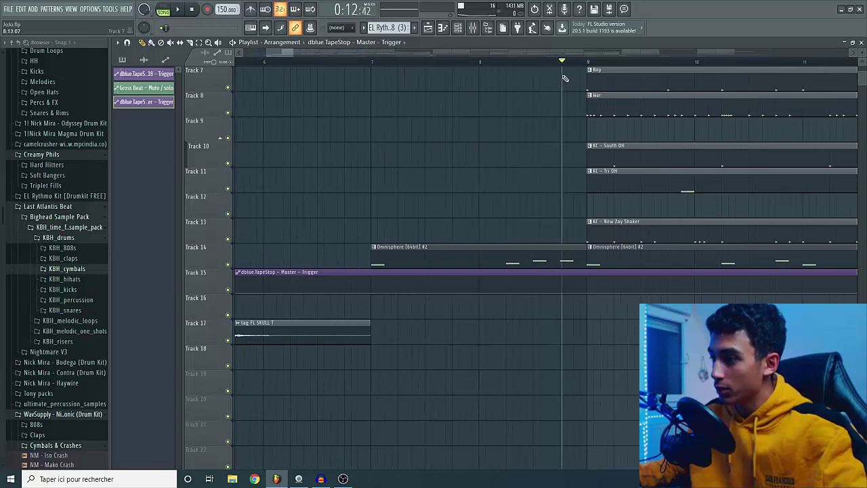
scroll(565, 78, up, 2)
With snapping set to 1/3 step, shape the Trigger automation to jump to 100% at about 8:15 and drop to zero at bar 9.
click(127, 42)
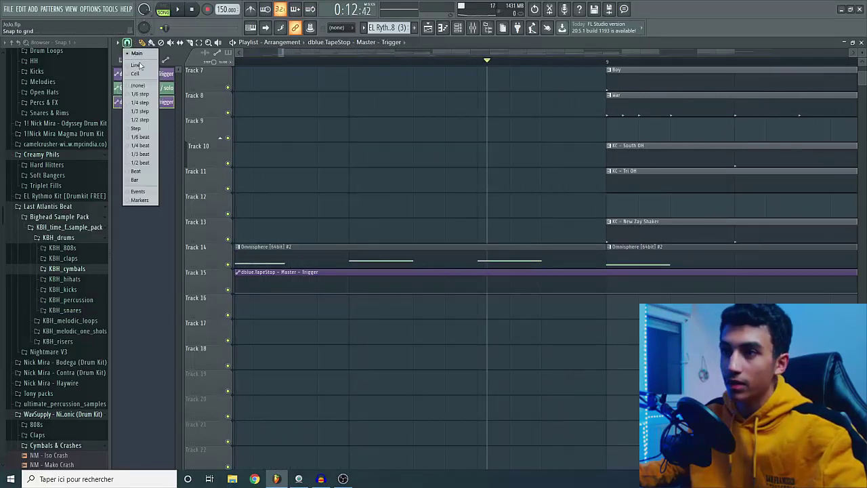
click(143, 111)
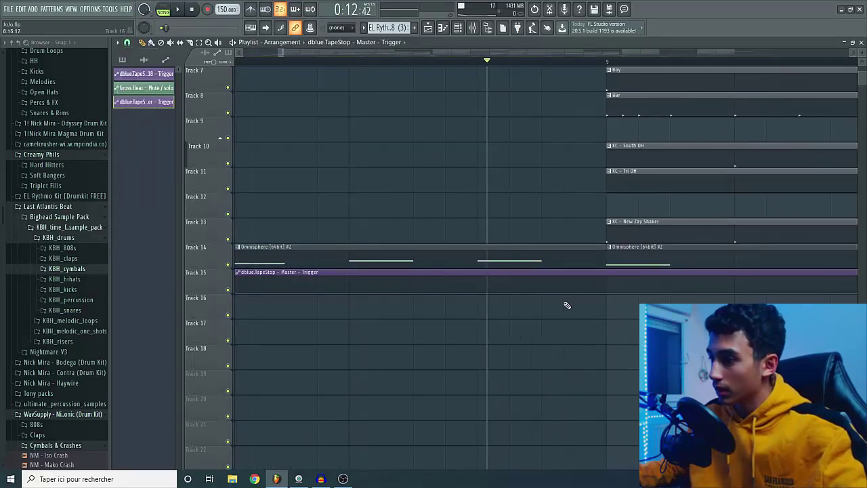
right_click(554, 285)
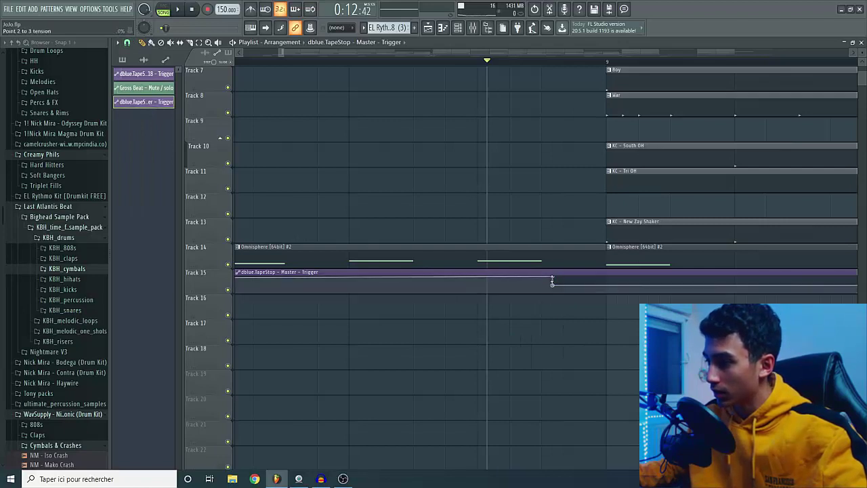
drag(553, 278, 556, 292)
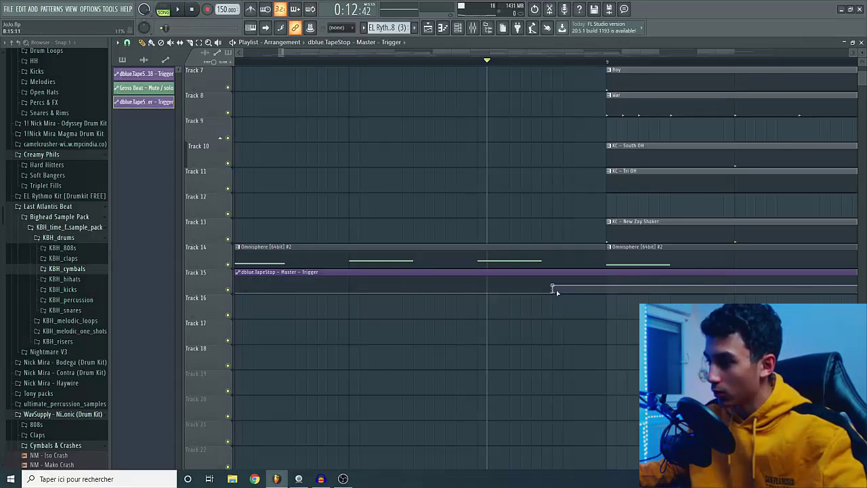
right_click(608, 286)
drag(608, 290, 608, 278)
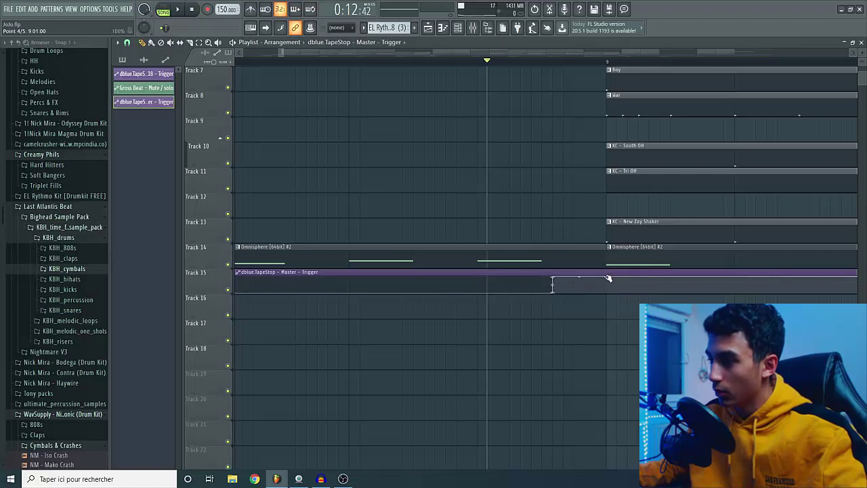
scroll(608, 279, right, 3)
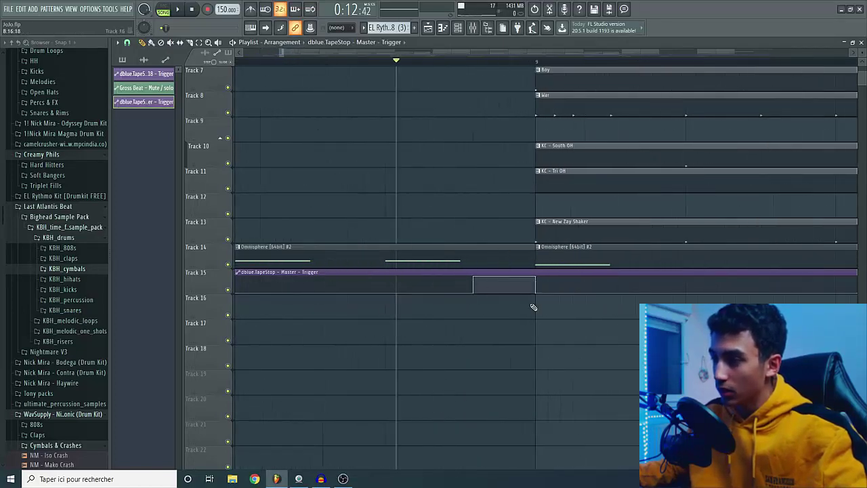
Play the arrangement from about bar 8 to listen to the tape-stop transition into bar 9.
scroll(387, 209, down, 3)
scroll(359, 73, up, 3)
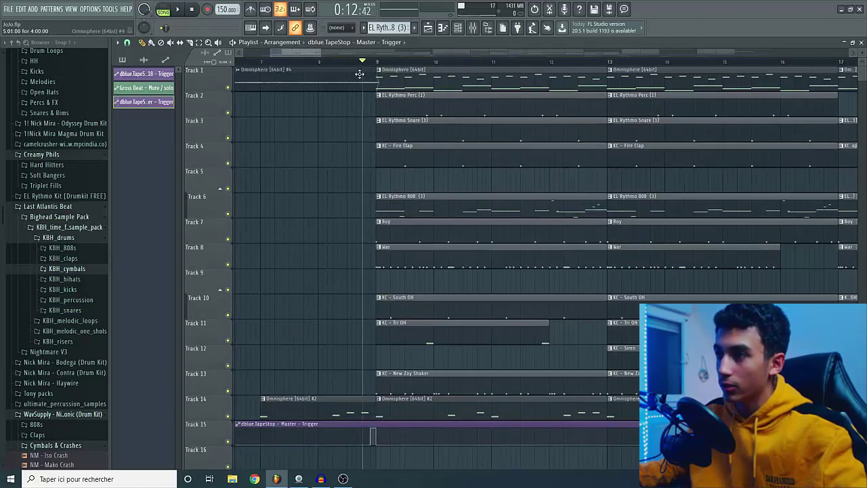
scroll(339, 60, right, 1)
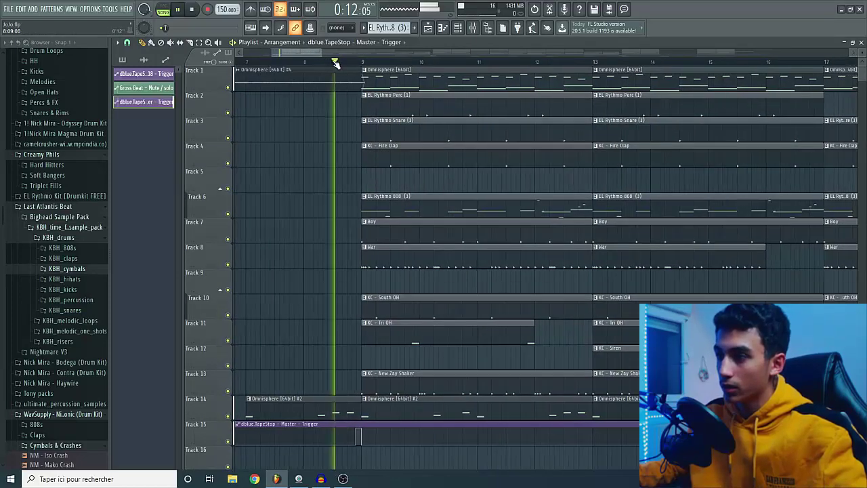
key(space)
scroll(332, 223, up, 5)
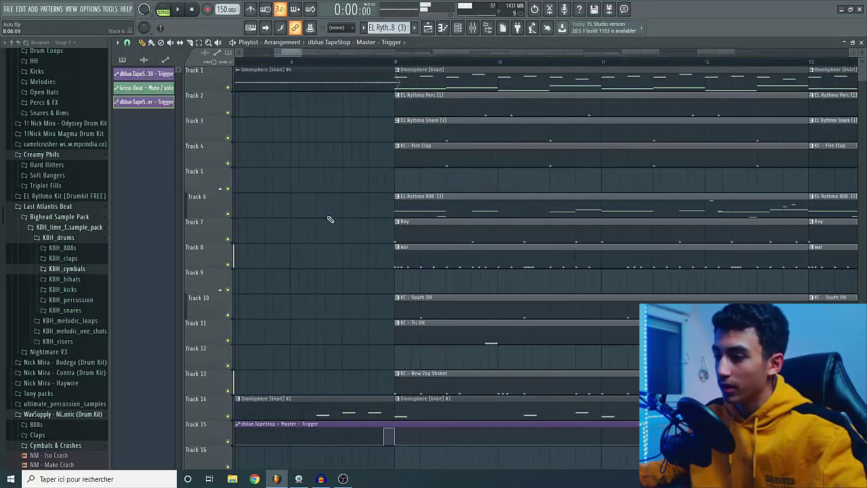
Widen the Trigger automation pulse on track 15 to one full beat before bar 9 and play the transition.
scroll(530, 371, down, 2)
drag(530, 372, 471, 373)
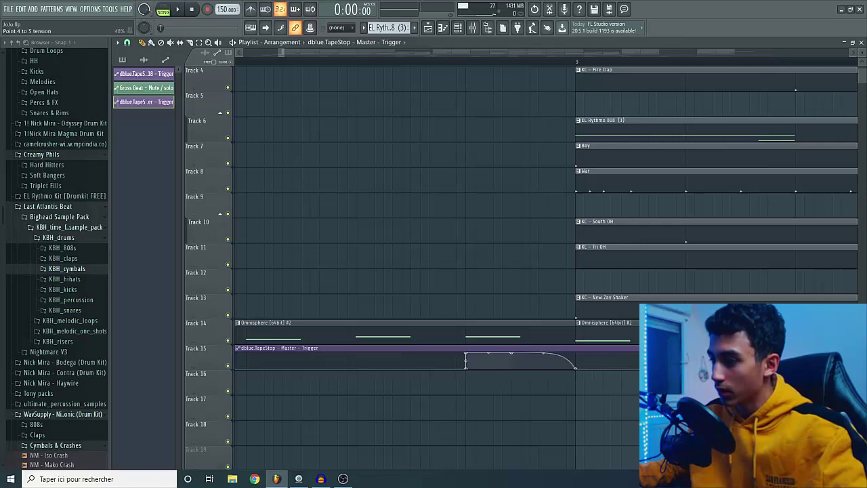
scroll(306, 60, down, 5)
click(305, 60)
key(space)
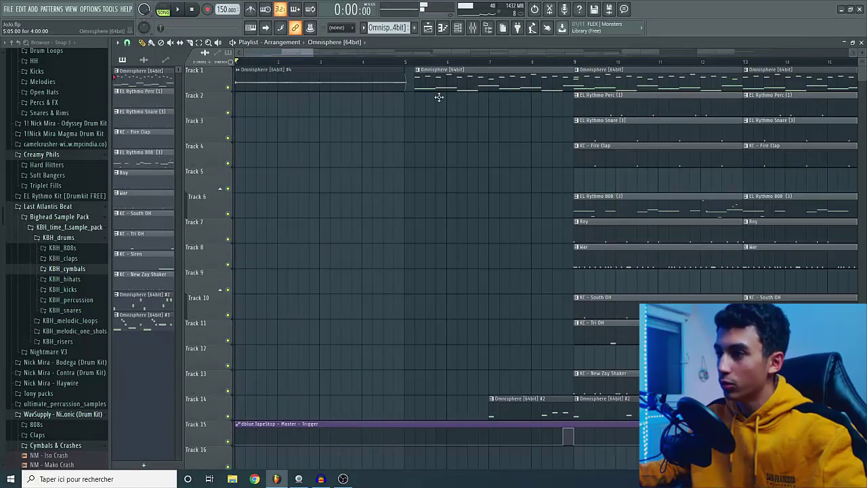
Play the intro melody from about bar 6 and close the Omnisphere [64bit] #4 channel settings.
click(452, 63)
key(space)
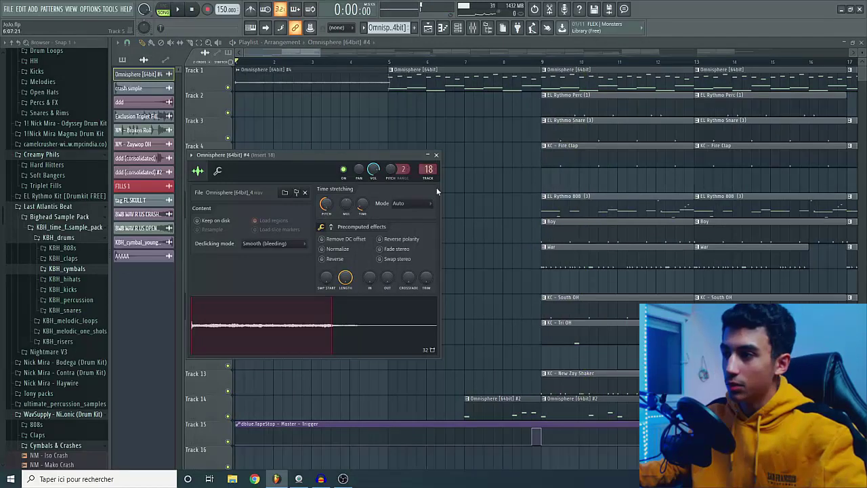
click(435, 154)
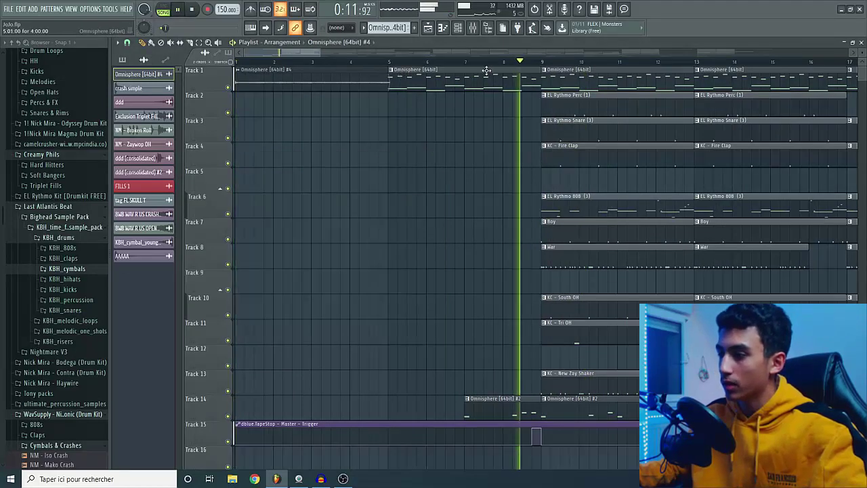
key(space)
Replace the Omnisphere [64bit] pattern at bar 5 on track 1 with the Omnisphere [64bit] #4 audio clip.
right_click(474, 86)
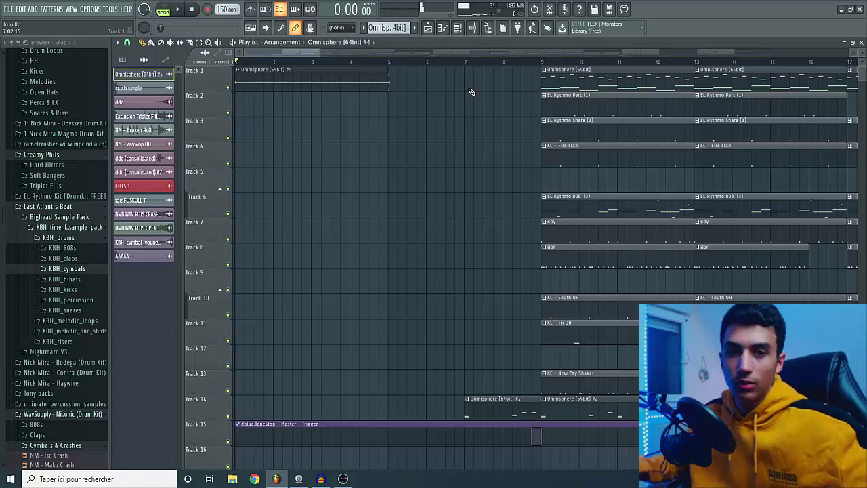
click(399, 74)
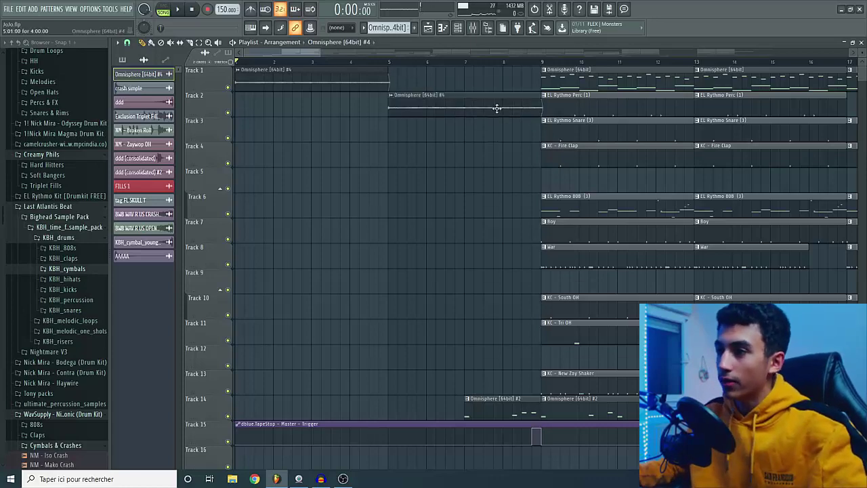
scroll(421, 103, up, 3)
scroll(422, 104, down, 3)
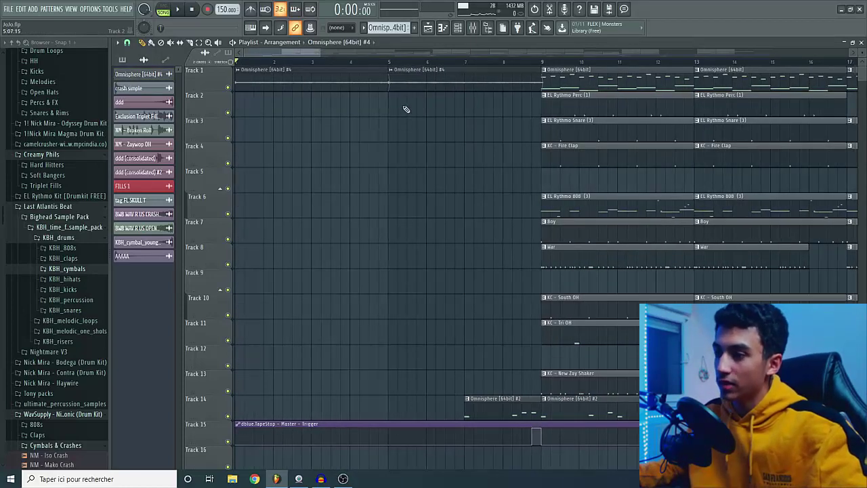
Delete the dblue.TapeStop Trigger automation clip from track 15.
scroll(452, 115, down, 5)
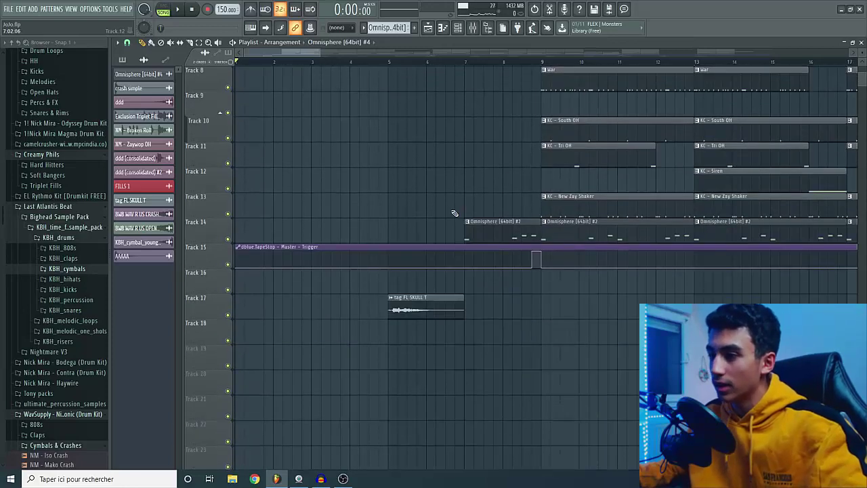
scroll(318, 229, down, 2)
right_click(325, 236)
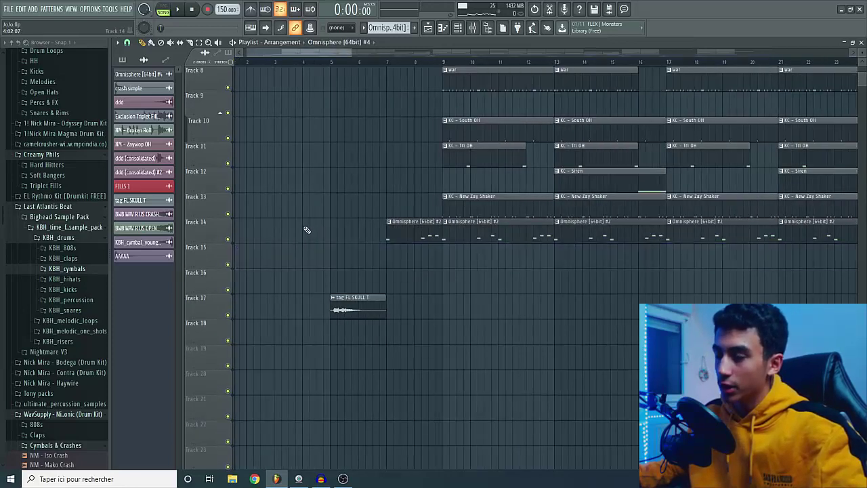
scroll(302, 225, down, 1)
scroll(271, 166, up, 4)
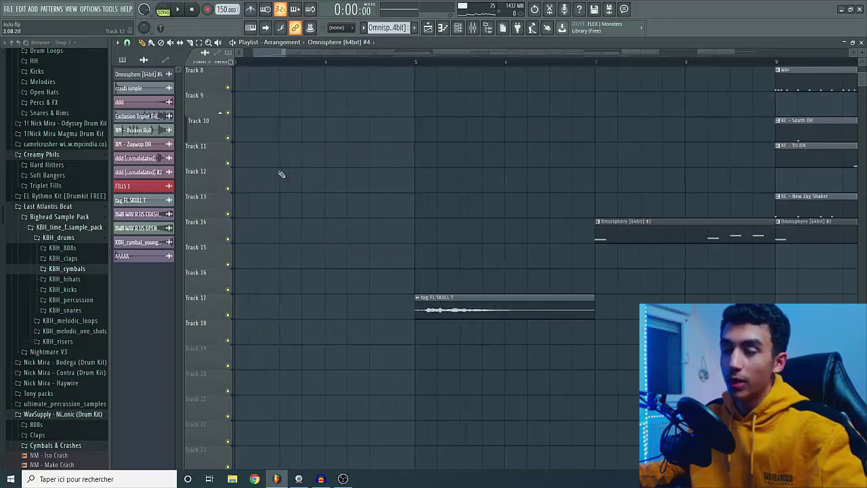
Copy the EL Rythmo 808 (3) clip on track 6 to bar 5 and trim the copy's start to bar 8.
scroll(333, 187, up, 4)
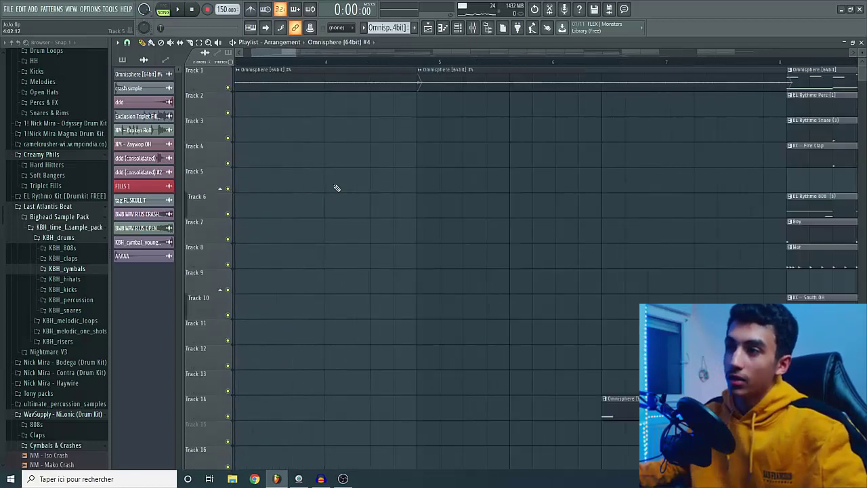
scroll(335, 188, down, 5)
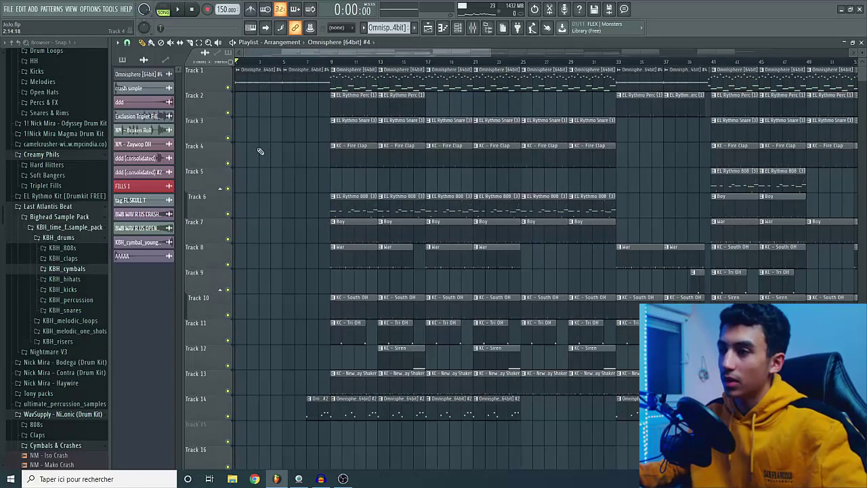
scroll(268, 157, up, 4)
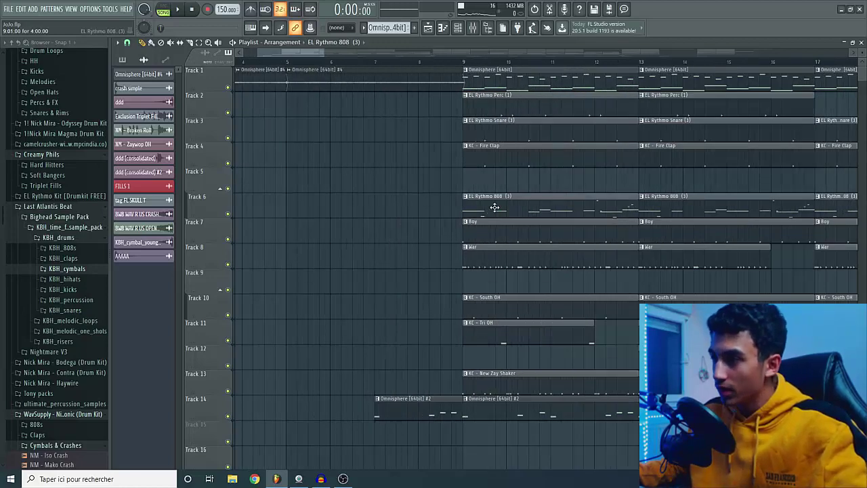
drag(495, 207, 329, 219)
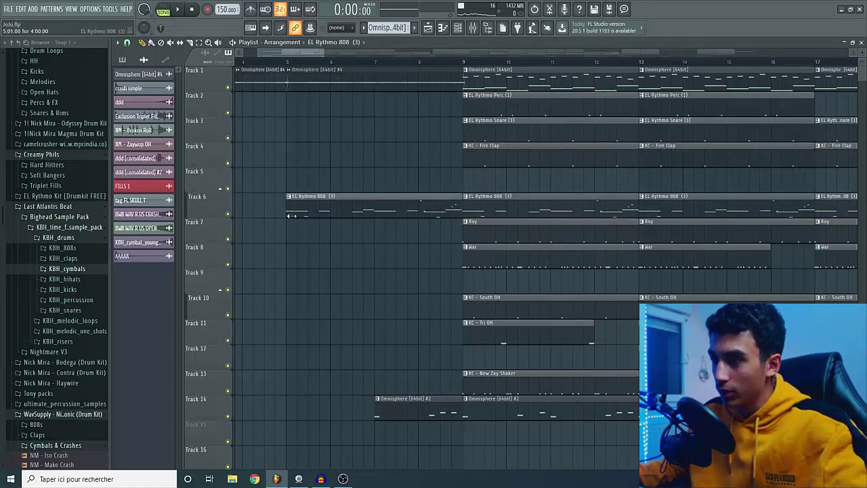
drag(292, 216, 427, 223)
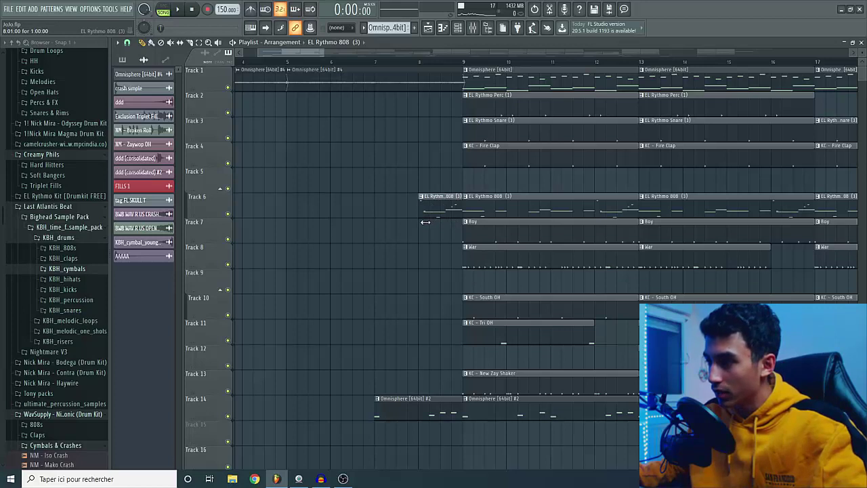
Trim the start of the copied EL Rythmo 808 (3) clip to 8:09 and play the lead-in from about bar 8.
key(space)
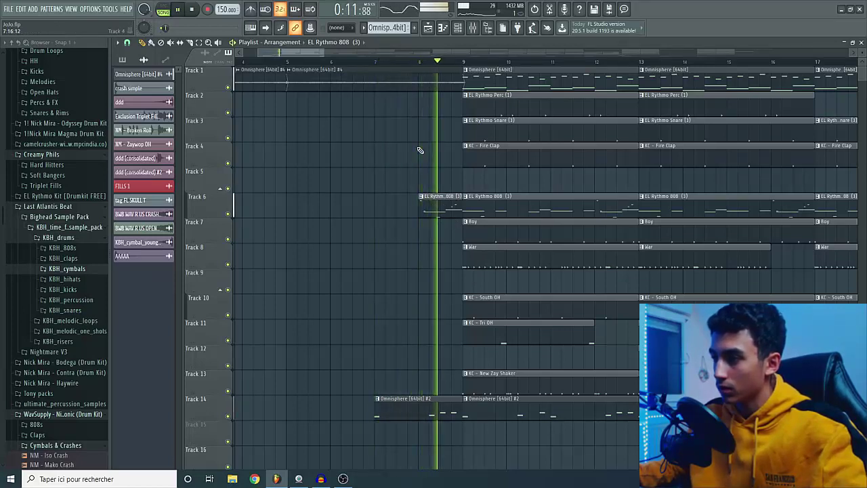
key(space)
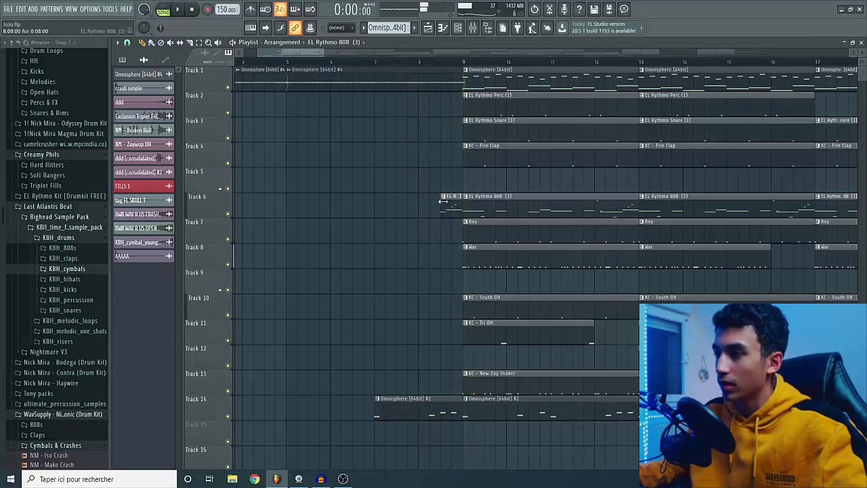
scroll(450, 204, up, 3)
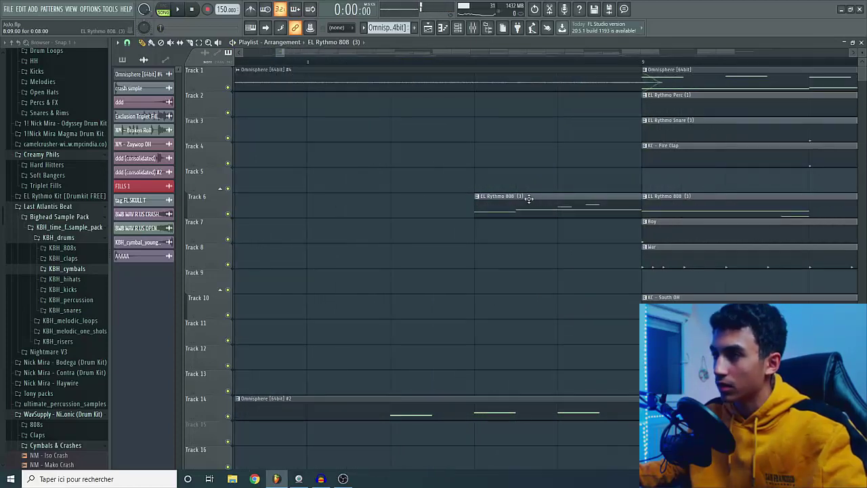
scroll(321, 176, right, 3)
click(308, 67)
key(space)
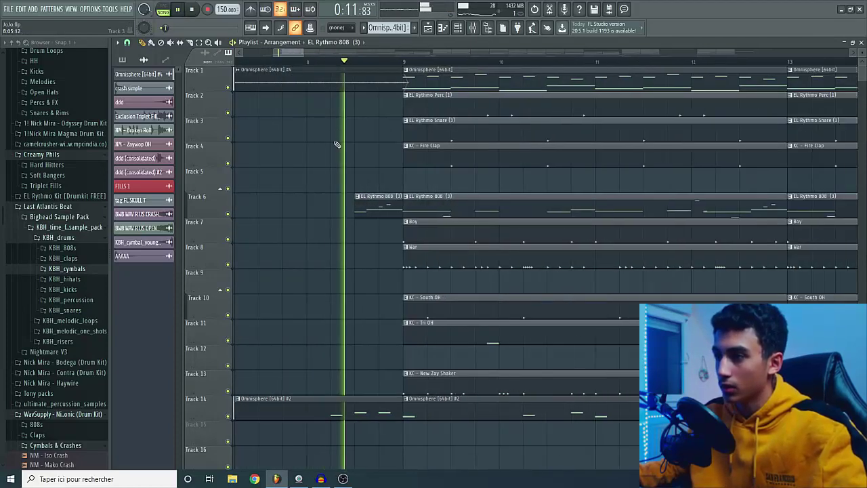
key(space)
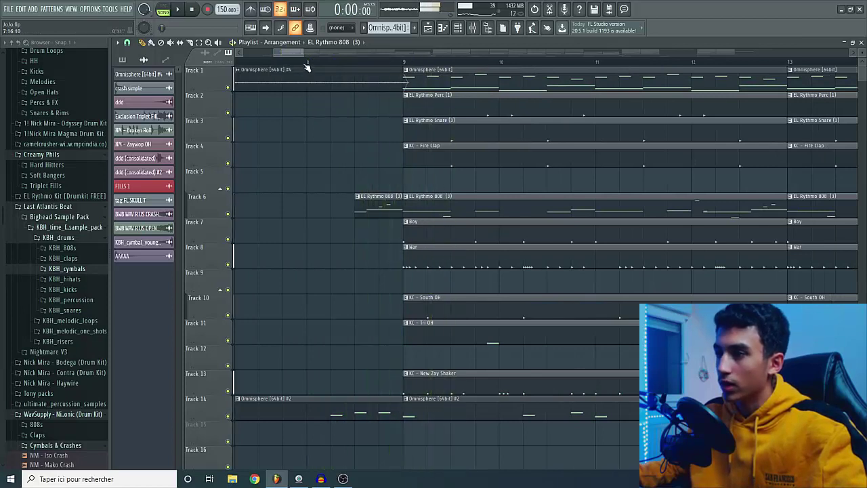
With snapping set to 1/3 step, trim the copied 808 clip's start to about 8:13 and play the transition into bar 9.
click(128, 43)
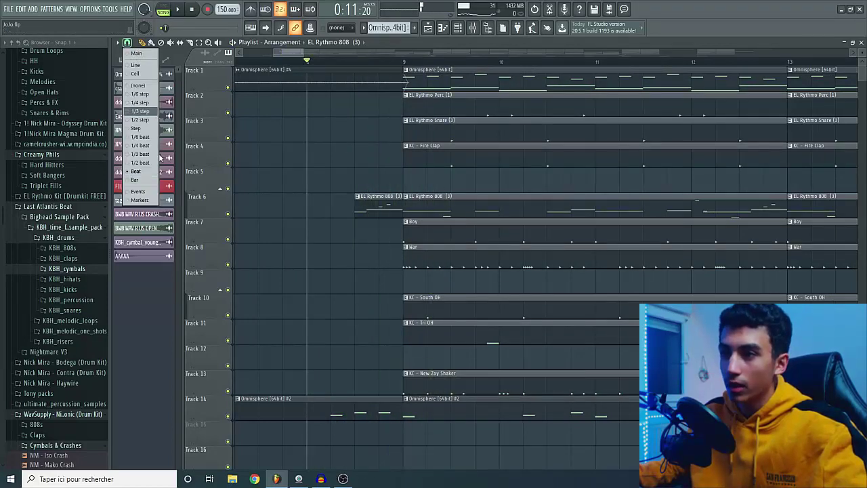
click(145, 111)
scroll(317, 210, up, 3)
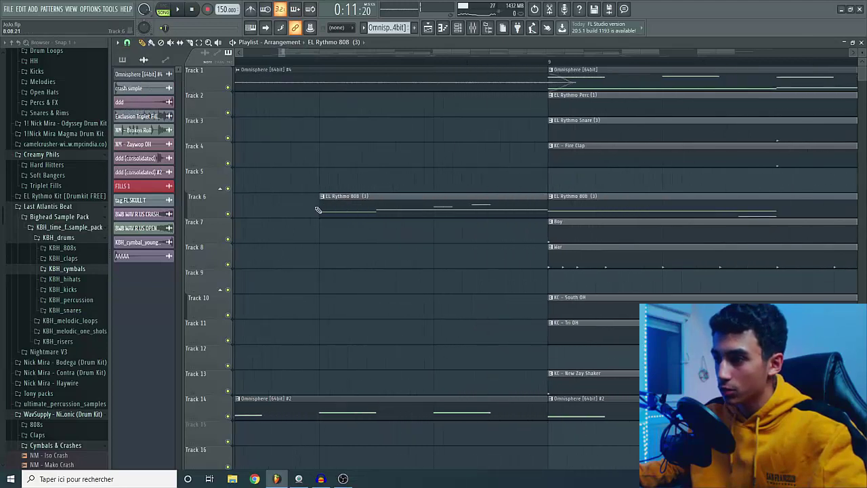
scroll(377, 202, down, 3)
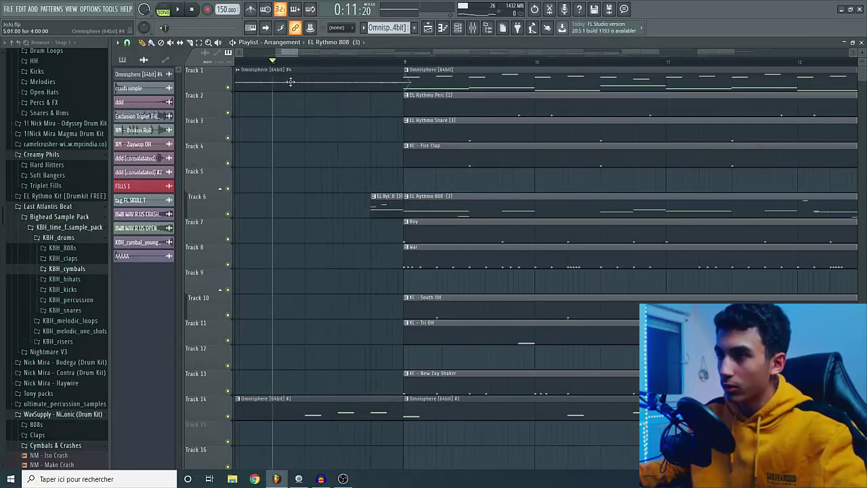
key(space)
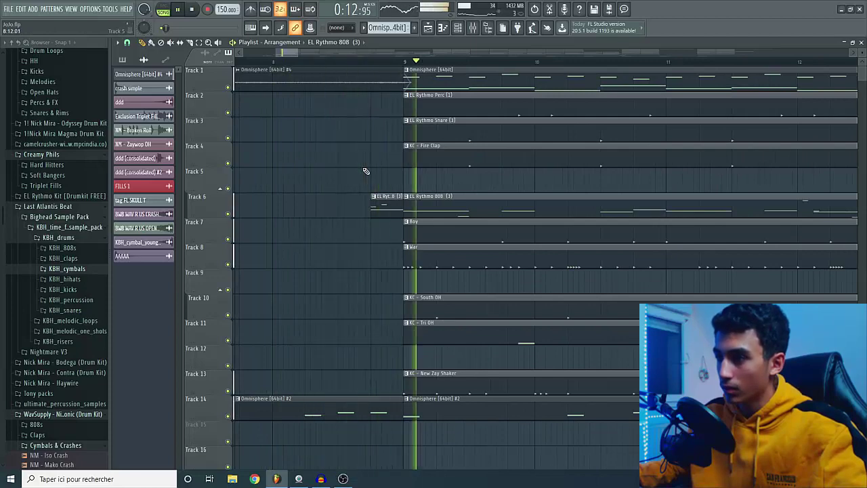
Audition the Exclusion Triplet Fill 02, 05 and 06 samples from the Triplet Fills folder.
scroll(325, 163, down, 5)
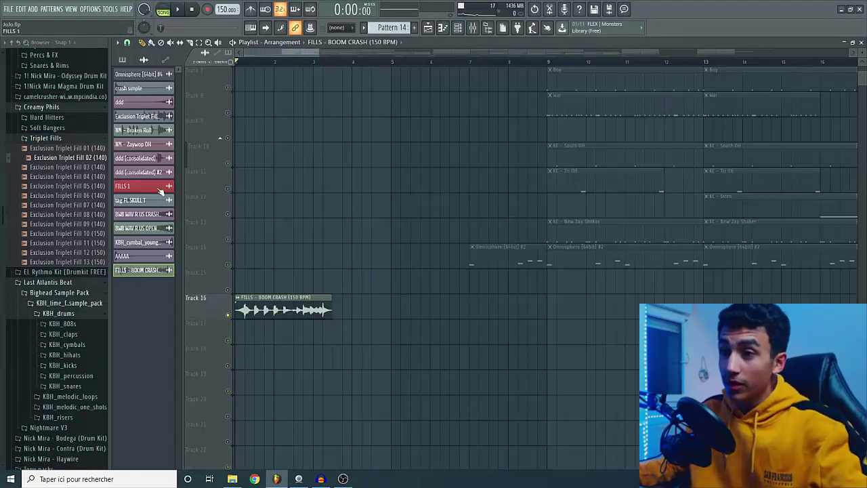
scroll(271, 215, up, 2)
scroll(270, 214, up, 2)
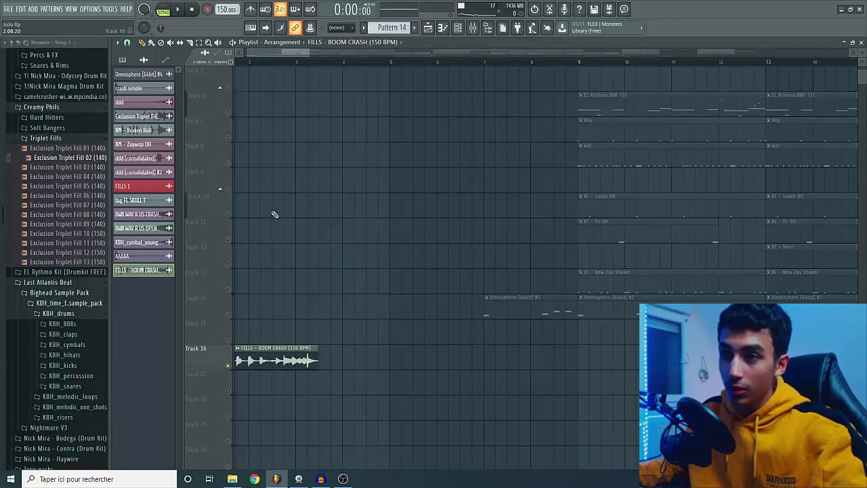
click(86, 160)
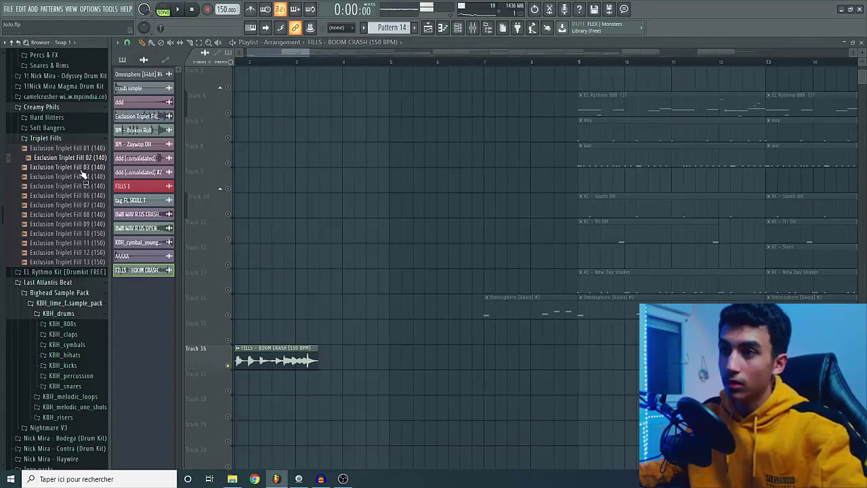
click(85, 186)
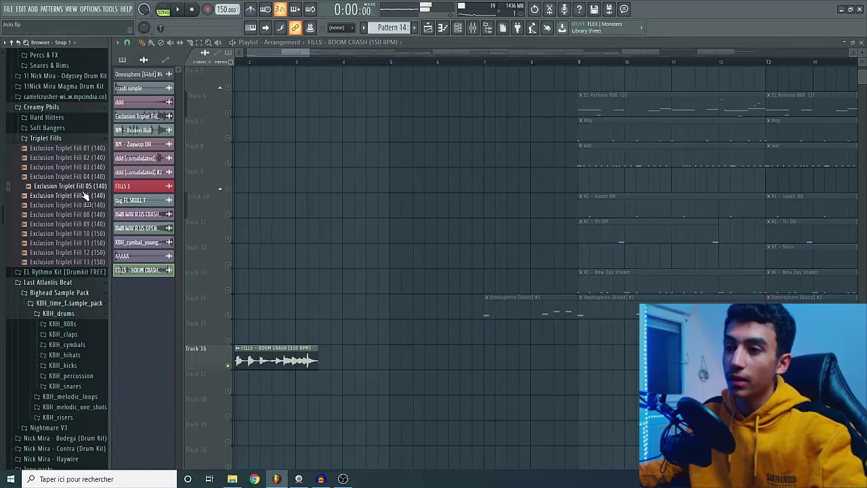
click(85, 197)
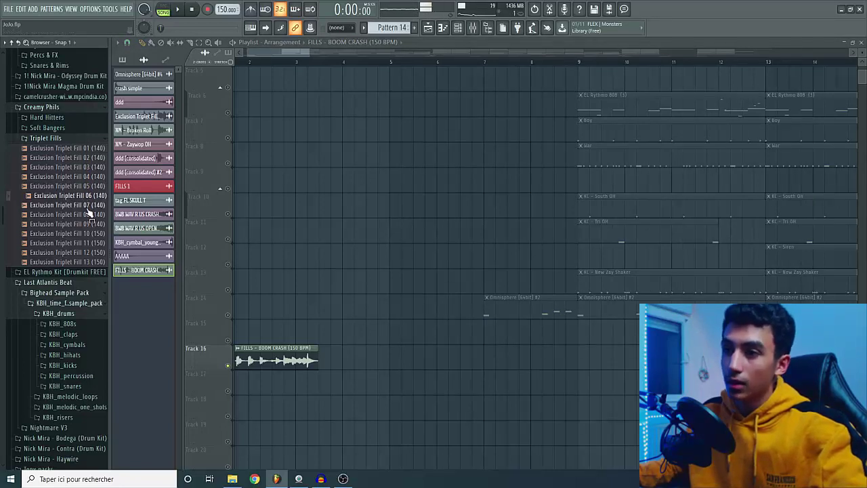
Play the FILLS - BOOM CRASH (150 BPM) clip on track 16, and delete it from the playlist.
scroll(244, 64, left, 2)
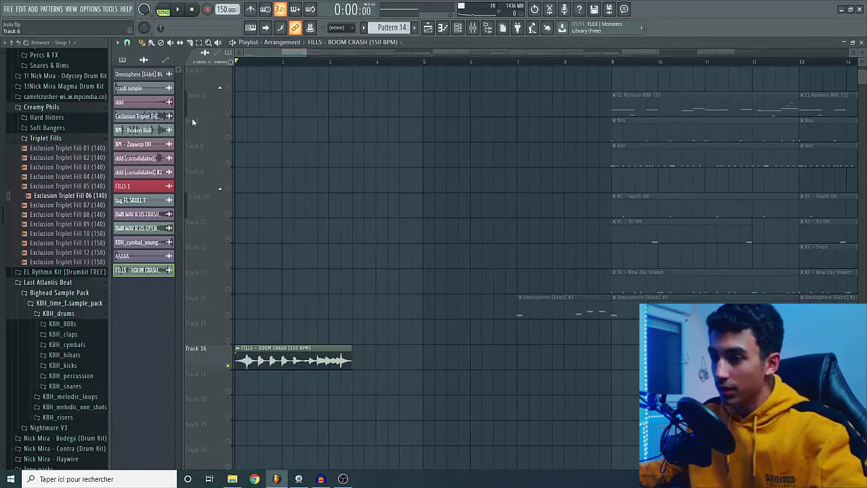
key(space)
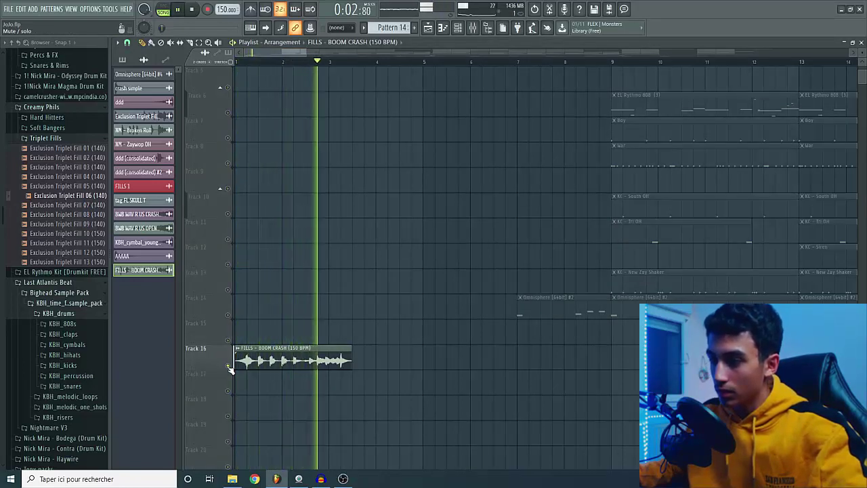
key(space)
right_click(234, 366)
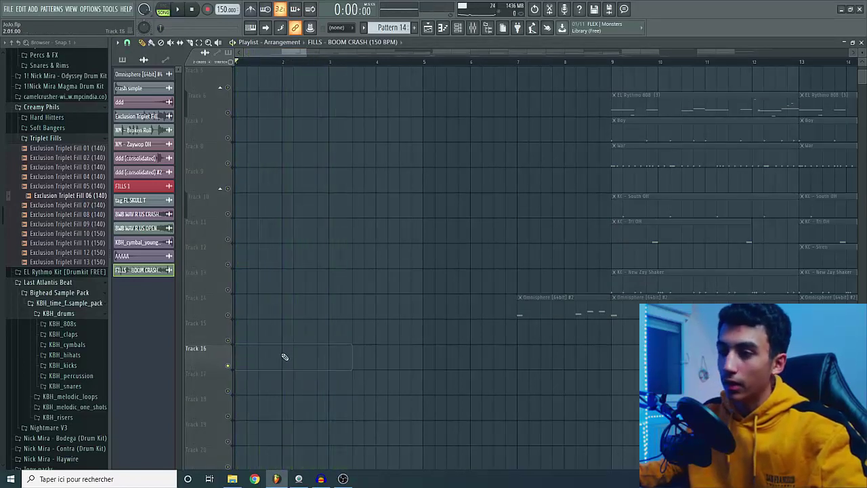
Place the ddd (consolidated) fill clip at bar 1 on track 12 and play it to inspect its waveform.
scroll(257, 271, up, 3)
scroll(258, 271, down, 3)
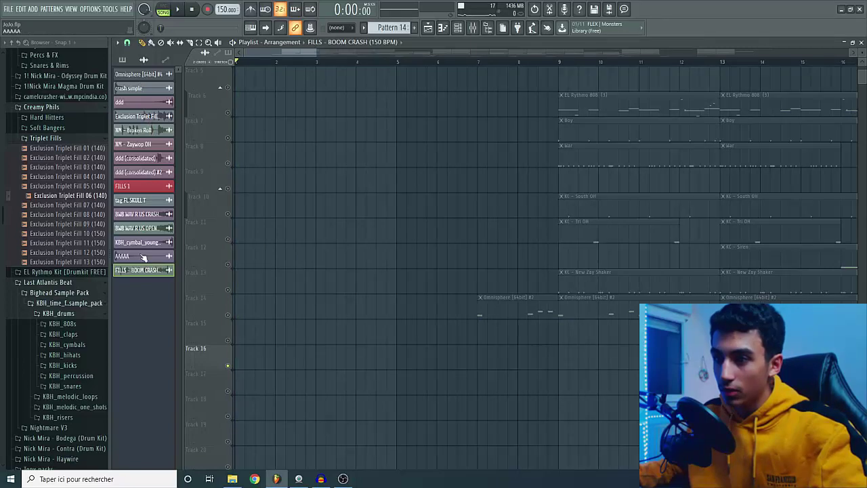
drag(135, 158, 260, 246)
scroll(251, 250, up, 3)
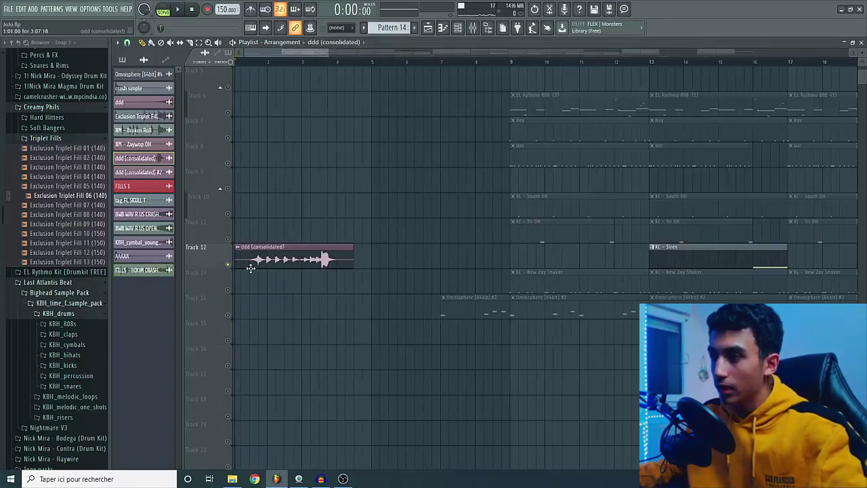
key(space)
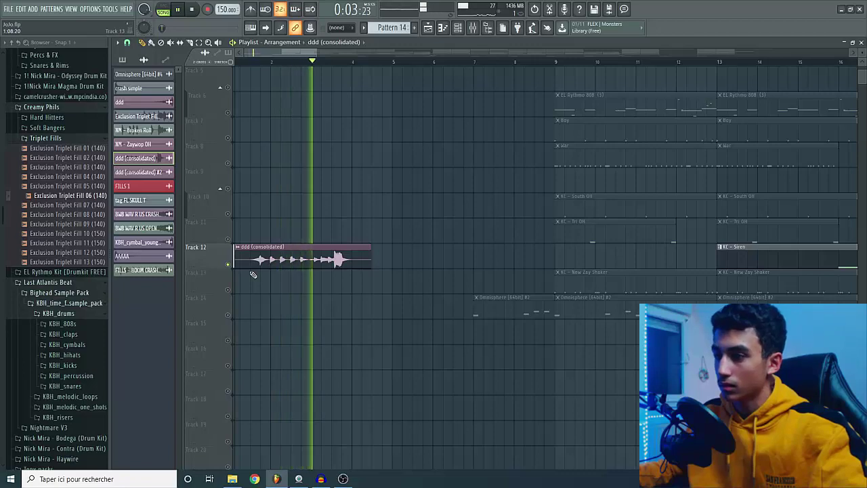
key(space)
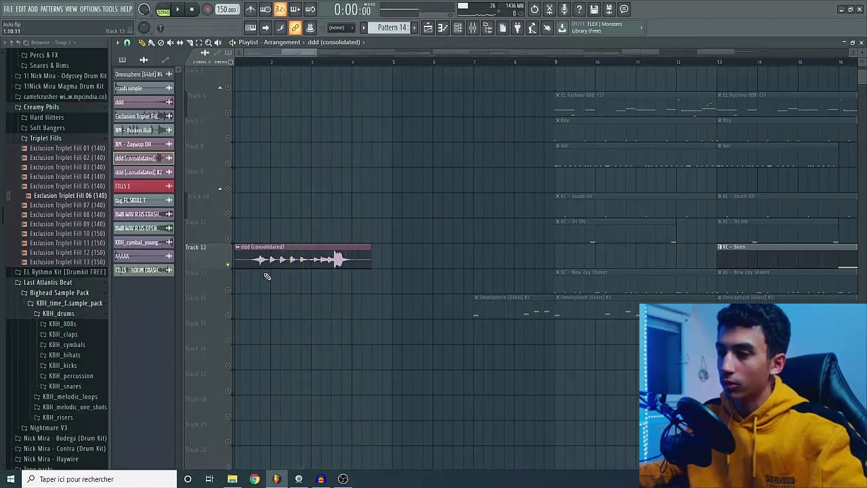
scroll(335, 255, up, 3)
scroll(339, 254, up, 3)
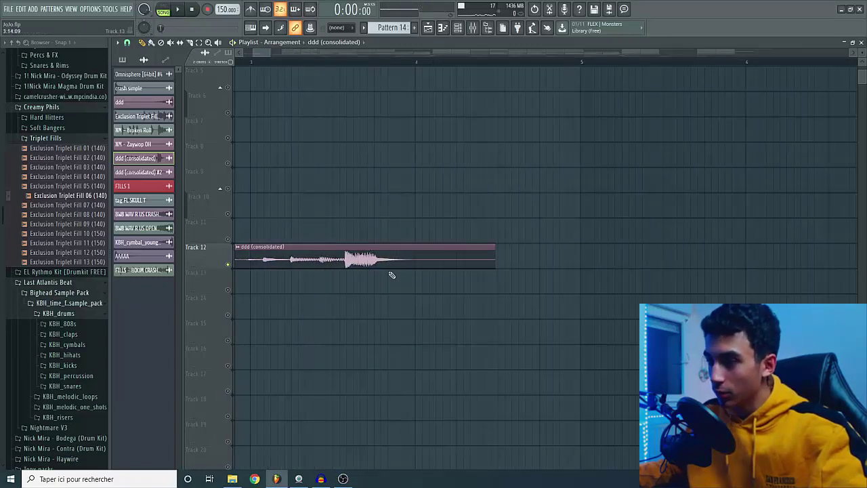
scroll(312, 282, down, 3)
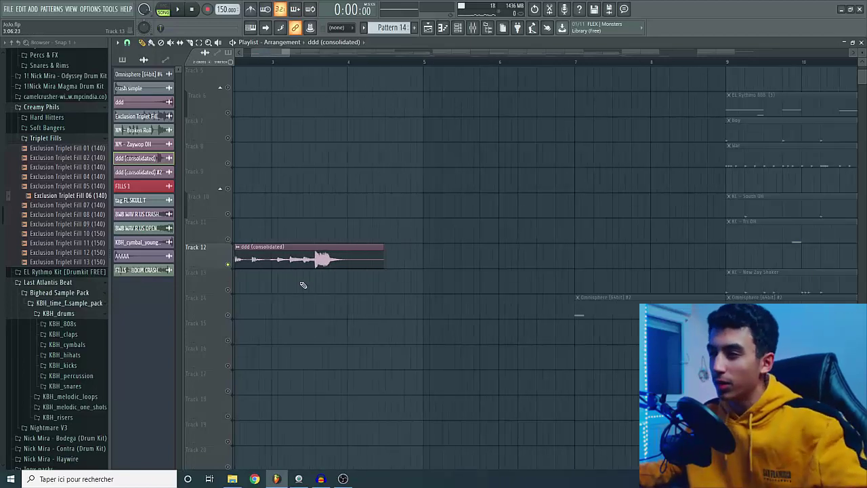
Play the transition into bar 9 with the ddd (consolidated) fill starting at bar 8 on track 16.
scroll(315, 210, down, 3)
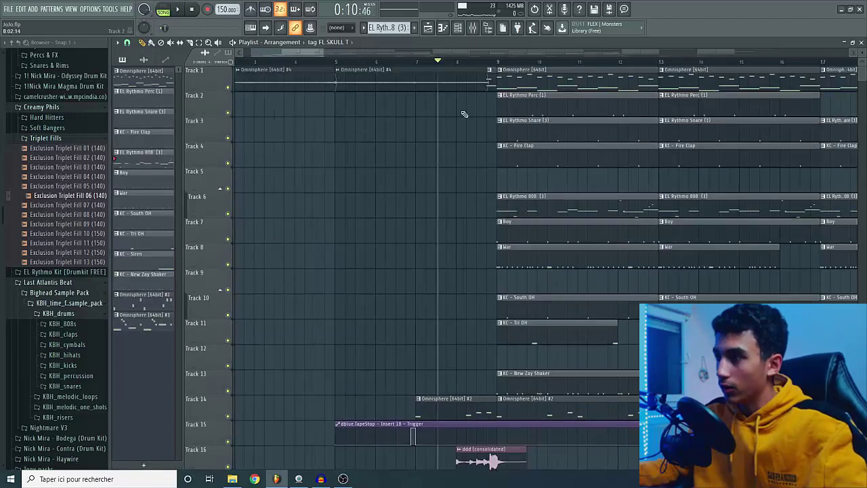
scroll(441, 228, down, 3)
key(space)
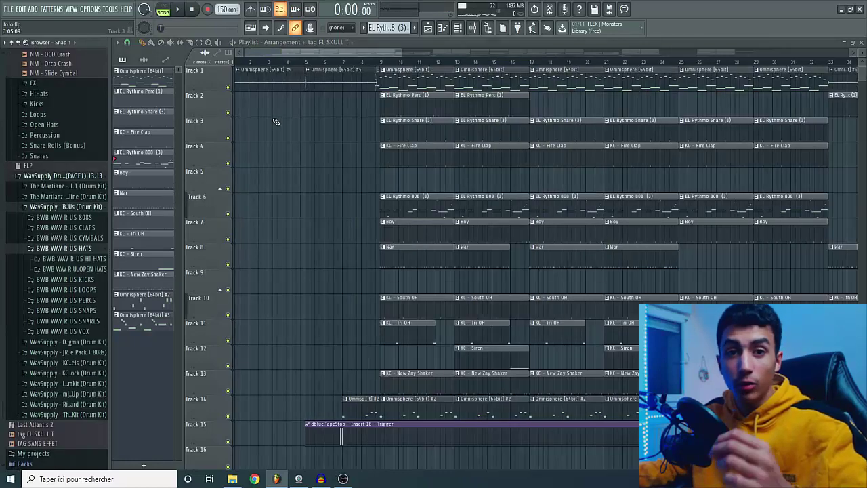
scroll(263, 51, up, 5)
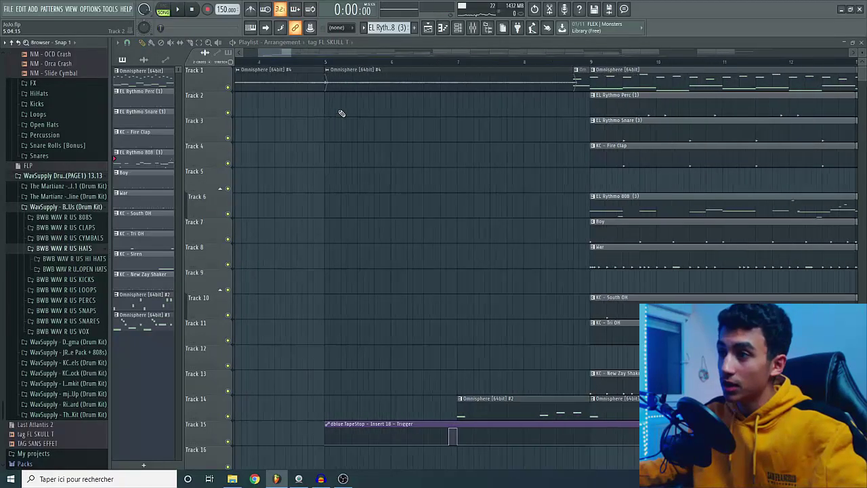
scroll(264, 50, up, 2)
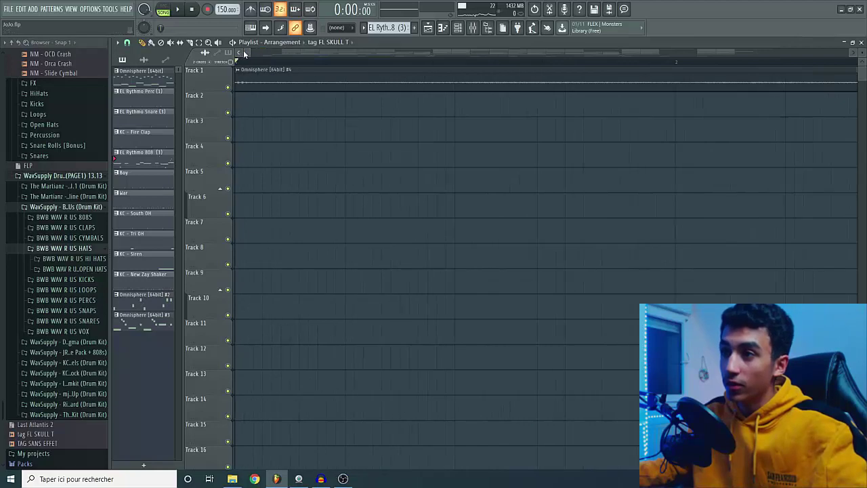
scroll(264, 50, down, 5)
scroll(287, 71, up, 2)
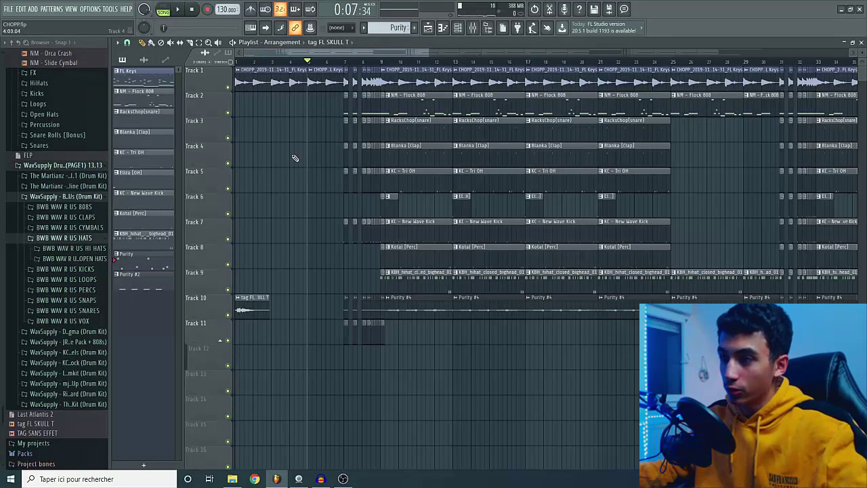
In the CHOPP project, play the opening and examine the chopped clips between bars 7 and 9.
scroll(296, 157, up, 1)
scroll(295, 155, up, 8)
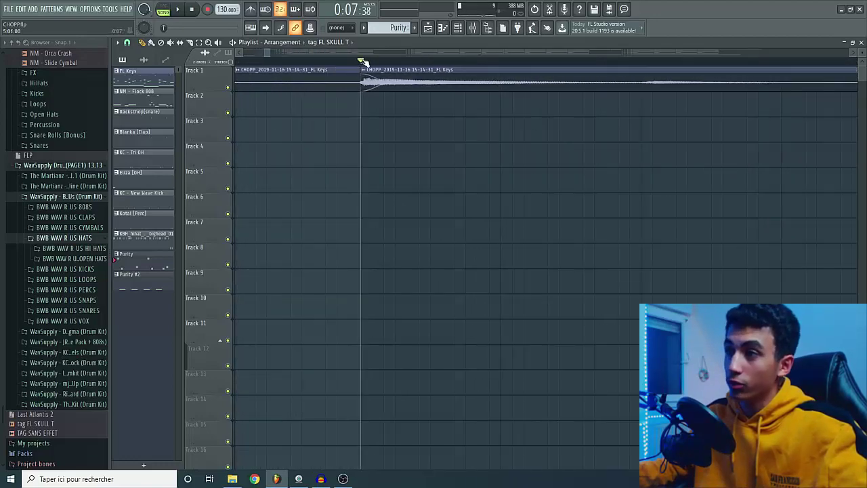
scroll(367, 169, down, 6)
scroll(368, 170, down, 3)
key(space)
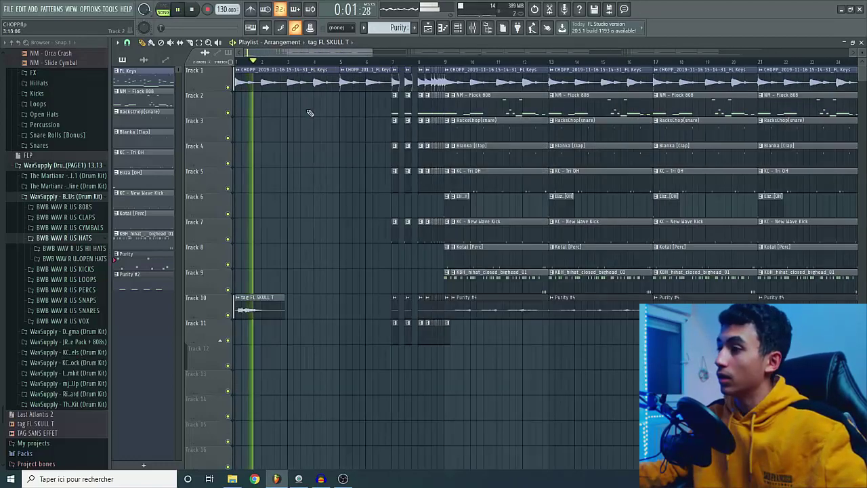
key(space)
scroll(368, 148, up, 3)
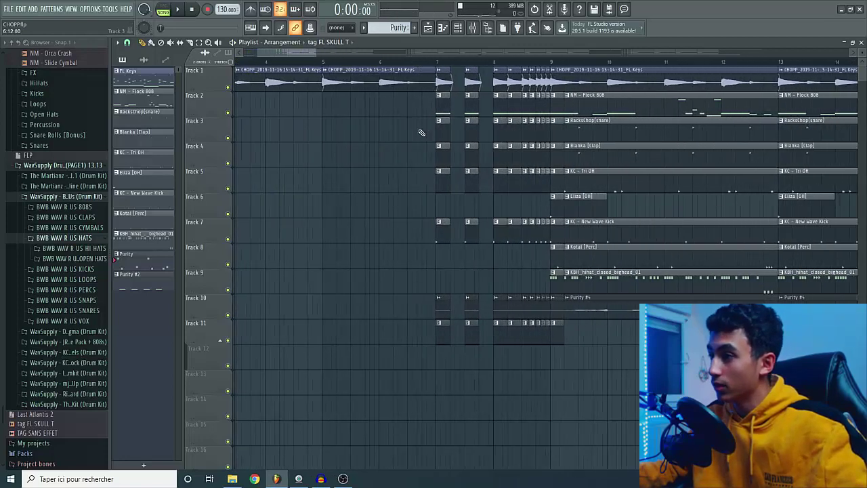
scroll(414, 135, up, 3)
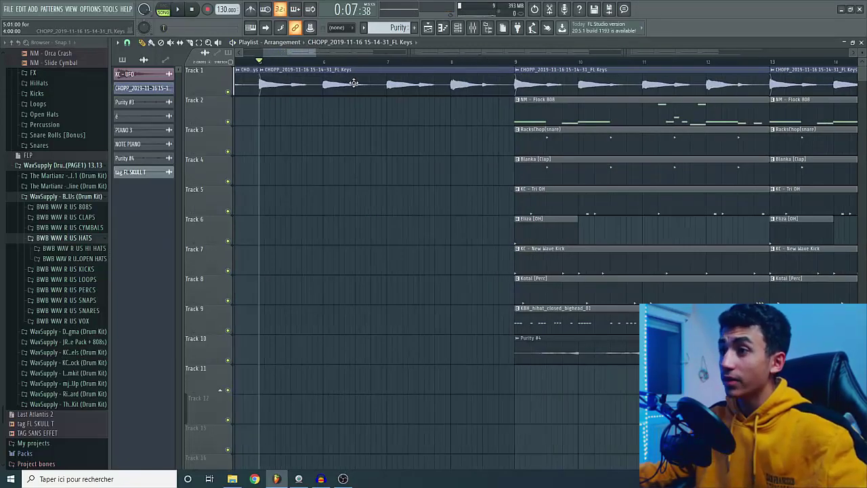
Trim the end of the FL Keys audio clip on track 1 back from bar 9 to bar 7.
scroll(353, 83, up, 2)
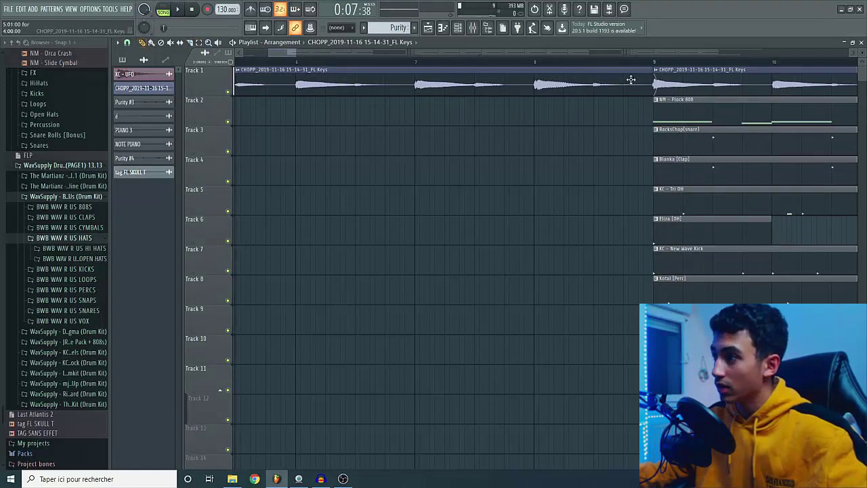
drag(649, 83, 426, 81)
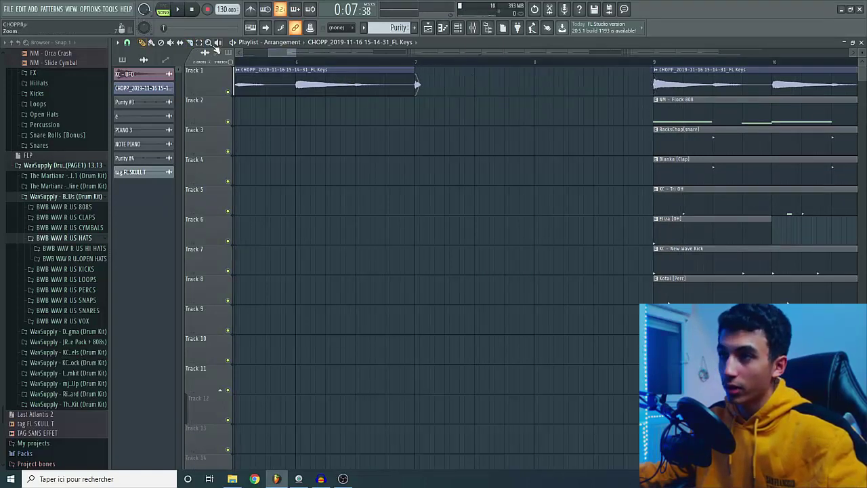
scroll(449, 89, up, 3)
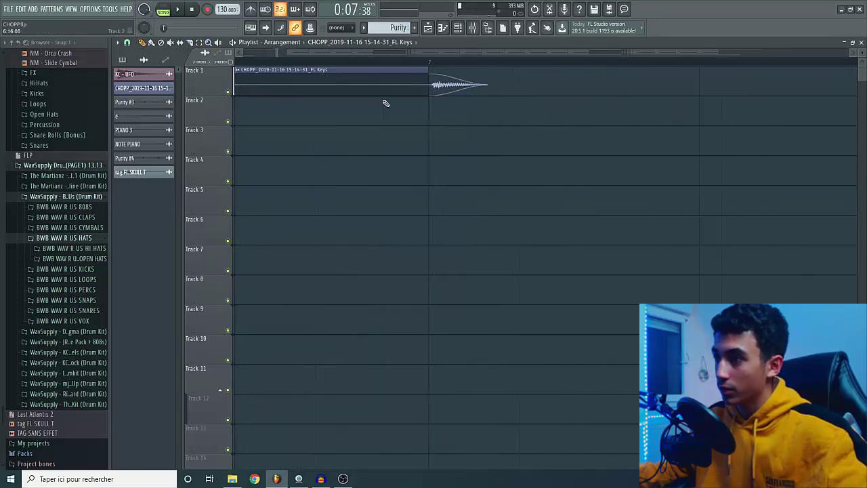
scroll(408, 126, down, 3)
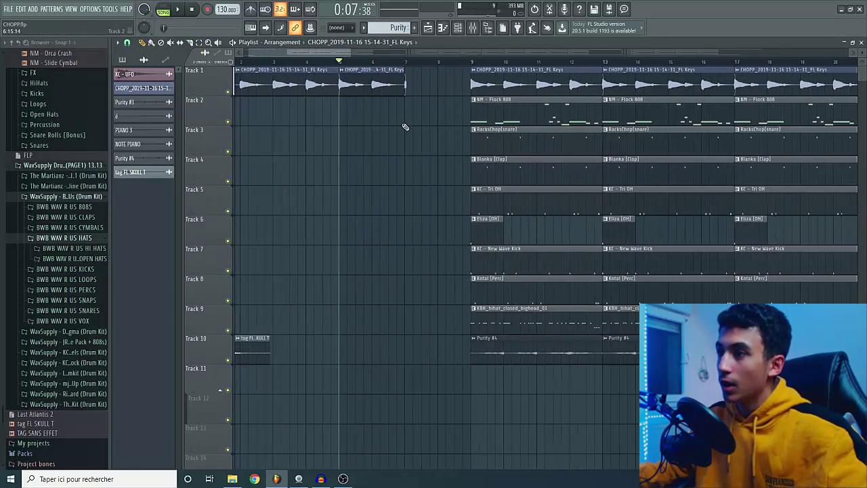
scroll(460, 58, up, 3)
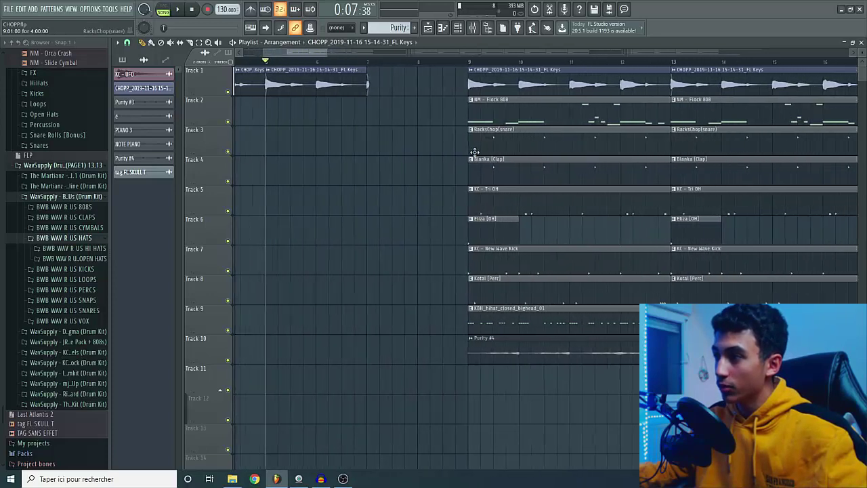
Play the first hits of the drop from the start of bar 9.
click(457, 61)
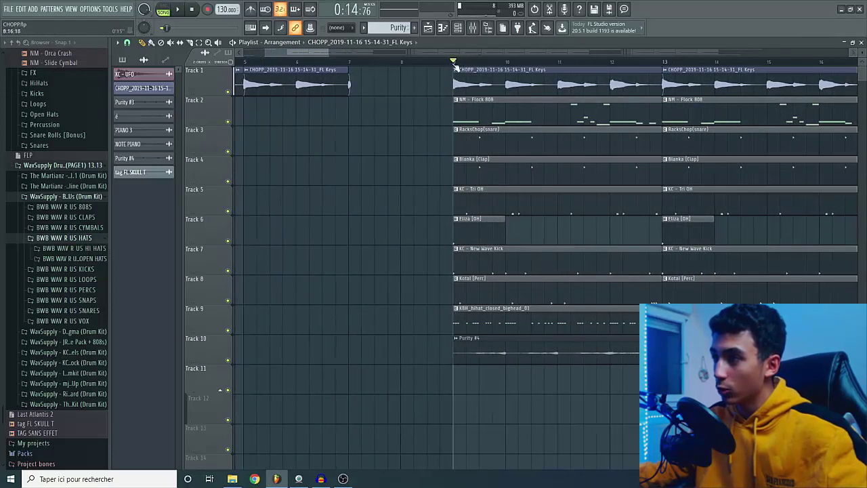
scroll(456, 68, up, 2)
key(space)
key(space)
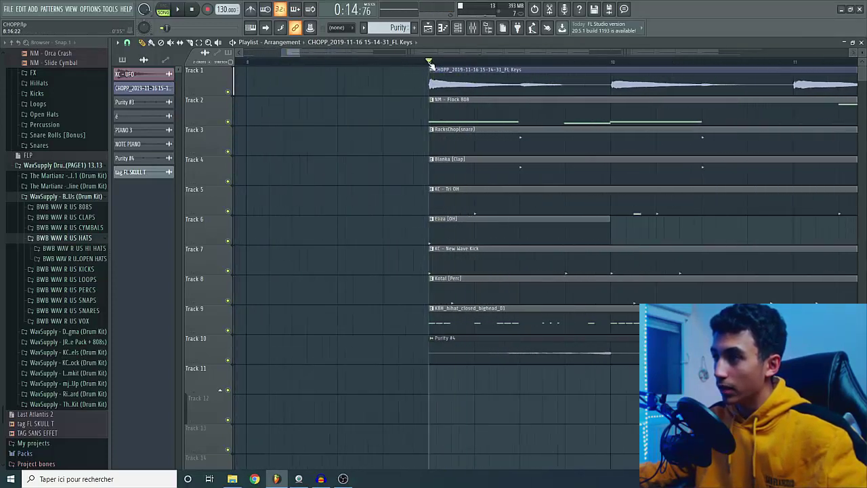
key(space)
key(space)
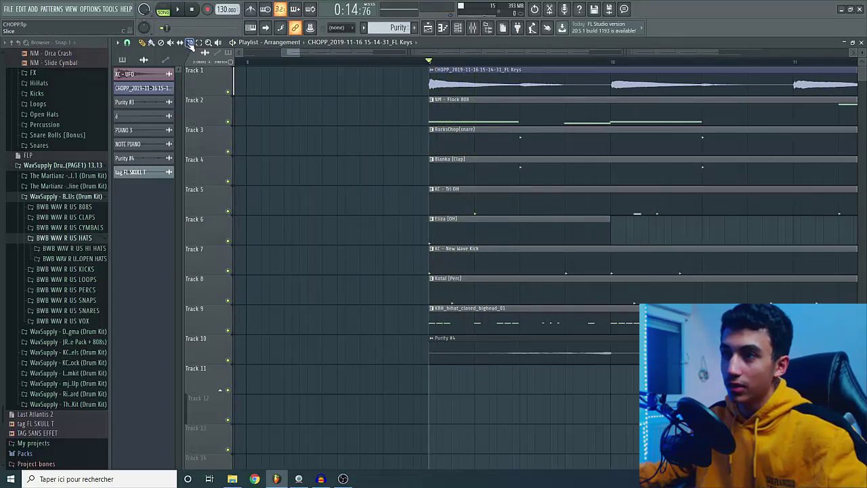
Slice all clips on tracks 1 to 10 vertically, one beat after the start of bar 9.
scroll(422, 102, up, 2)
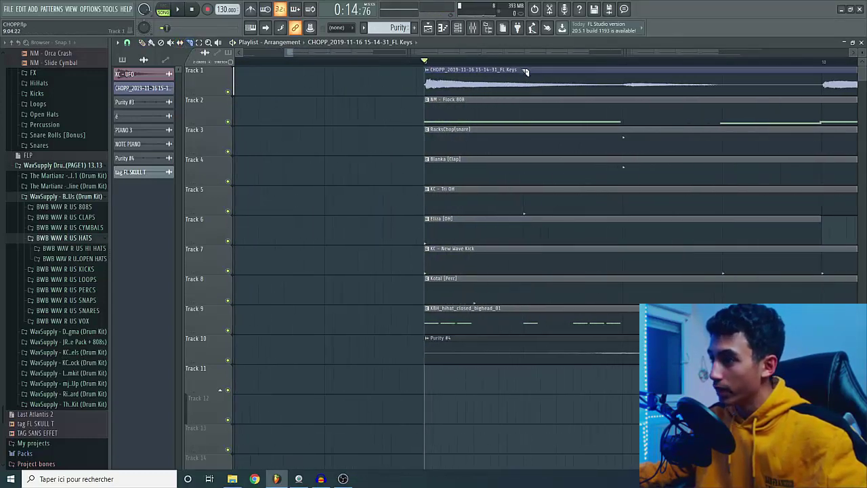
drag(519, 267, 530, 393)
scroll(422, 143, down, 3)
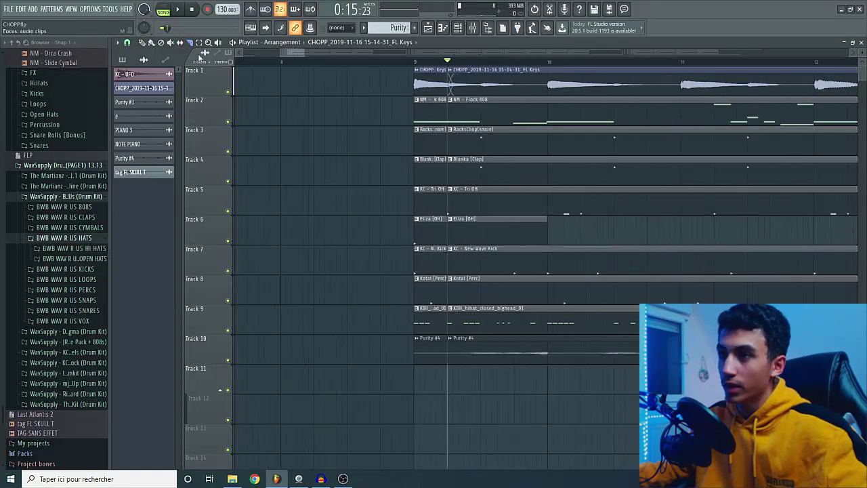
Copy the one-beat slice group on tracks 1 to 10 to bar 7 and duplicate it to start midway through bar 7.
scroll(291, 121, up, 3)
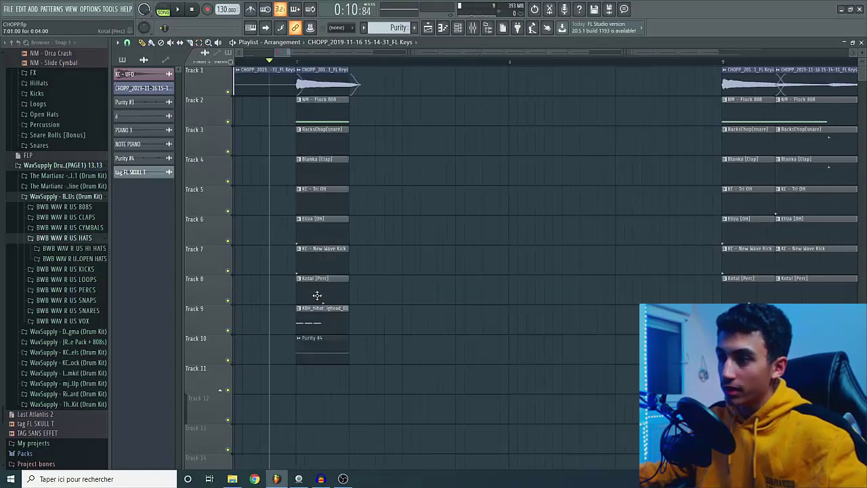
drag(343, 447, 301, 75)
key(space)
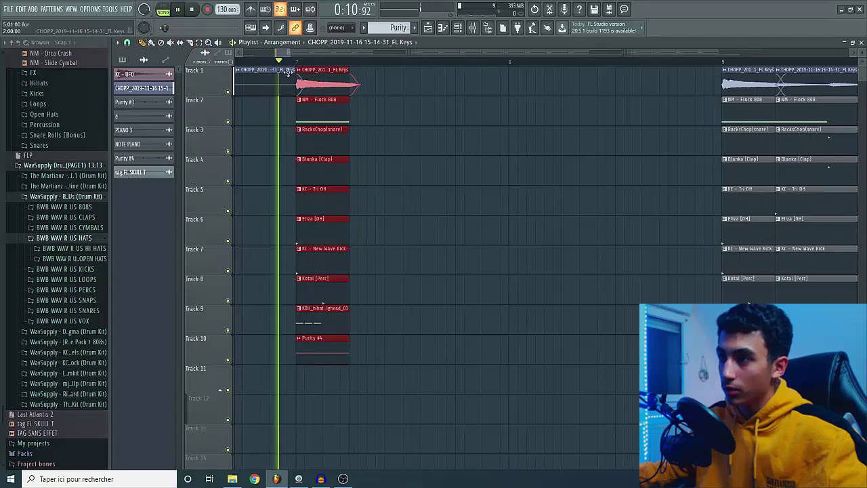
key(space)
key(ctrl+b)
drag(408, 91, 443, 91)
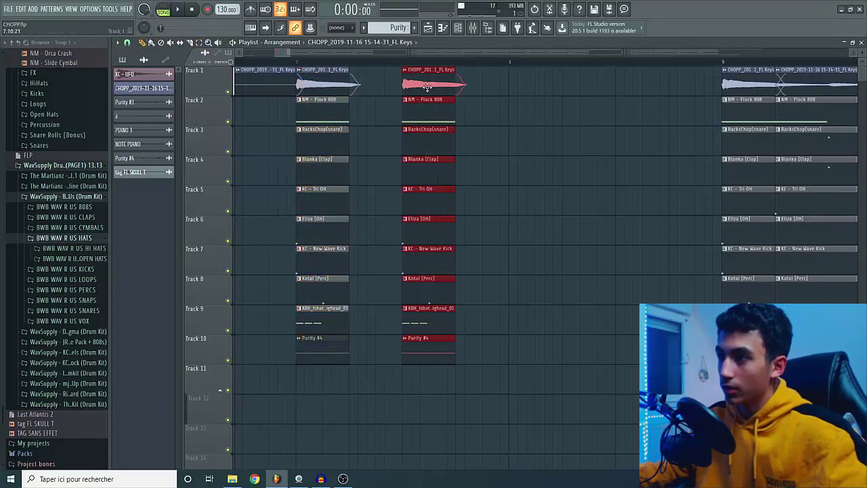
Play the arrangement from before bar 7 to hear the two chopped slice groups.
click(271, 57)
scroll(271, 81, left, 3)
scroll(269, 88, down, 3)
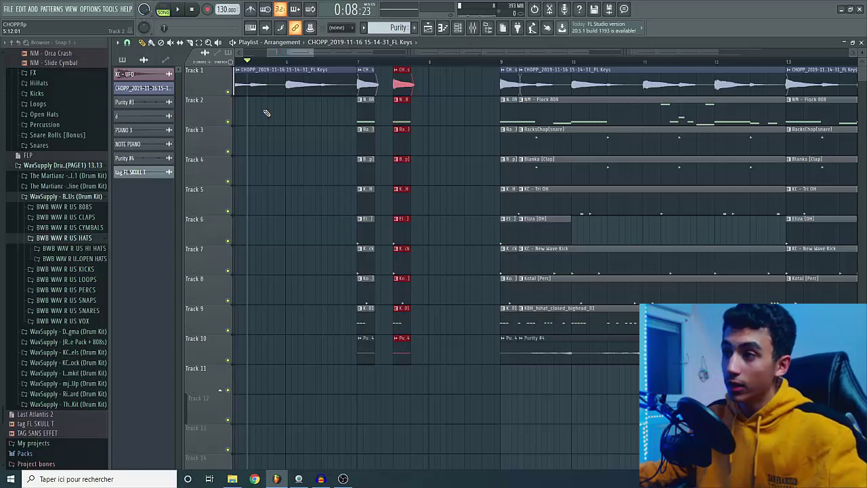
scroll(303, 86, up, 3)
key(space)
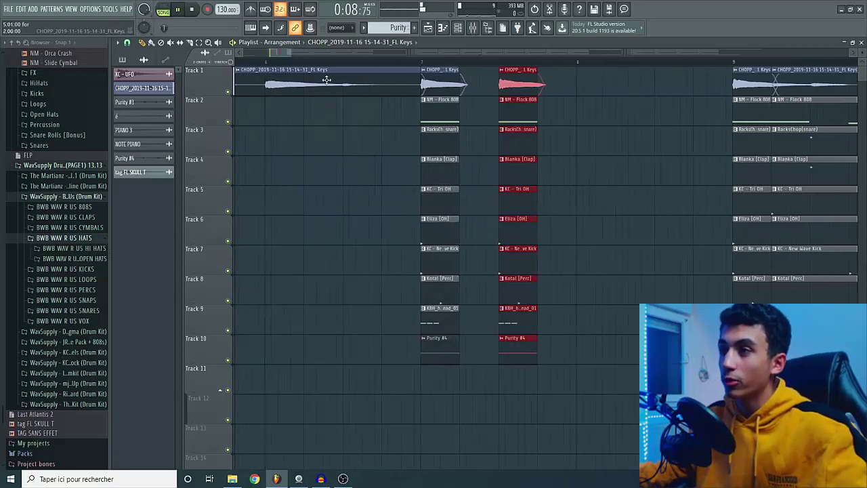
key(space)
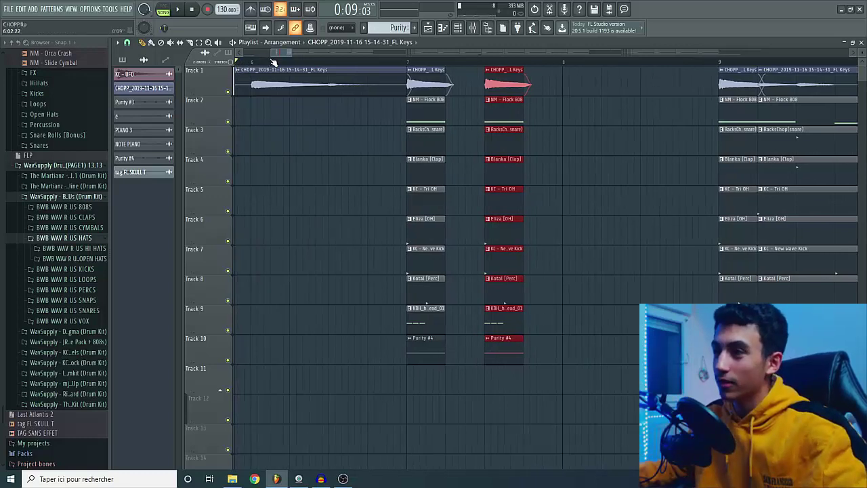
scroll(272, 59, left, 3)
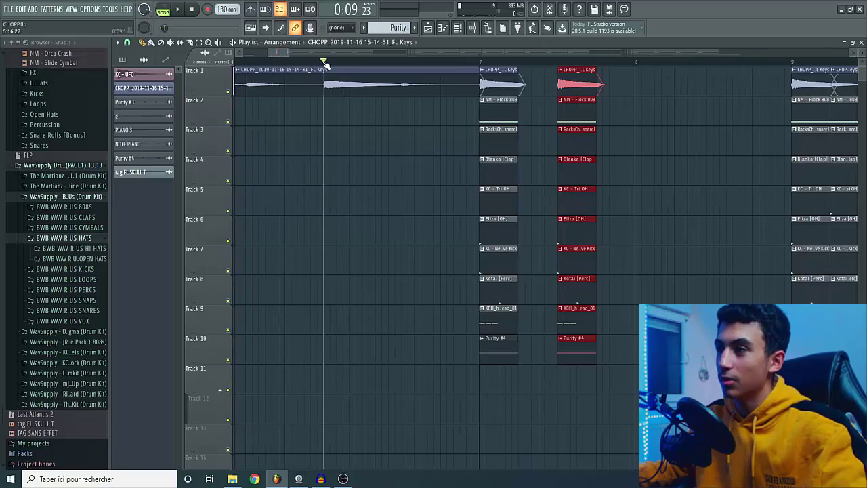
Add a third slice group at bar 8, shorten it to about 2.3 steps, and duplicate it directly after itself.
scroll(548, 88, up, 8)
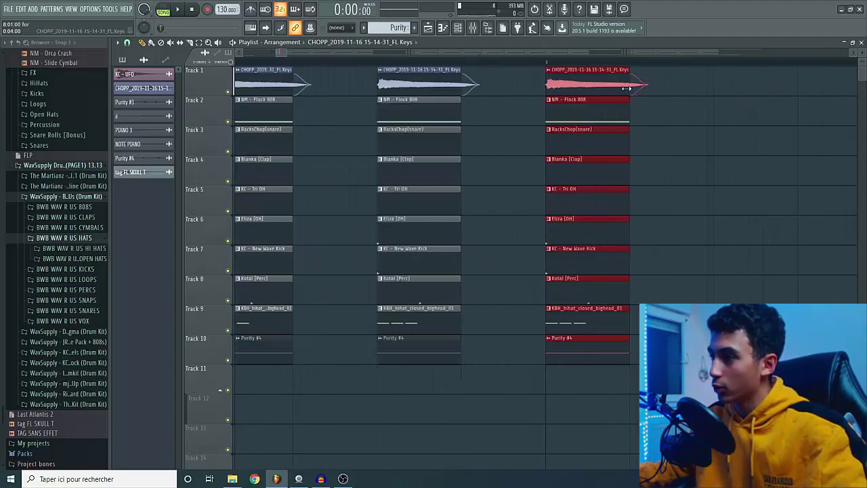
drag(633, 89, 600, 90)
key(ctrl+b)
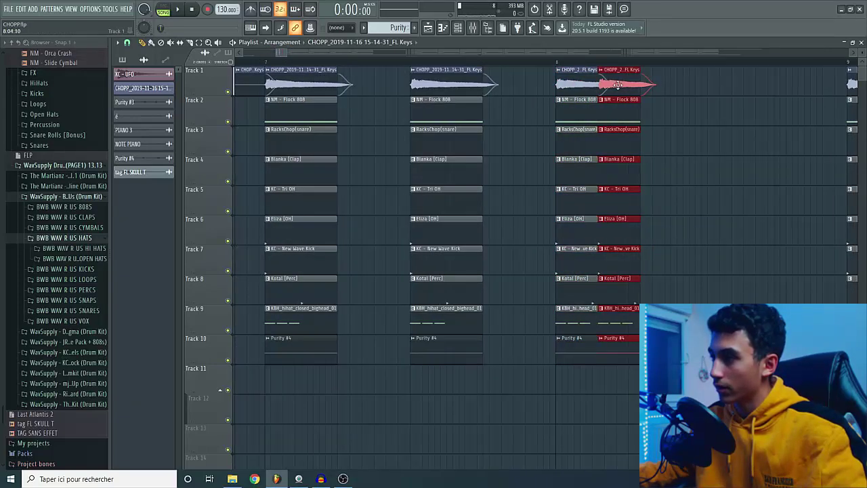
scroll(325, 88, down, 4)
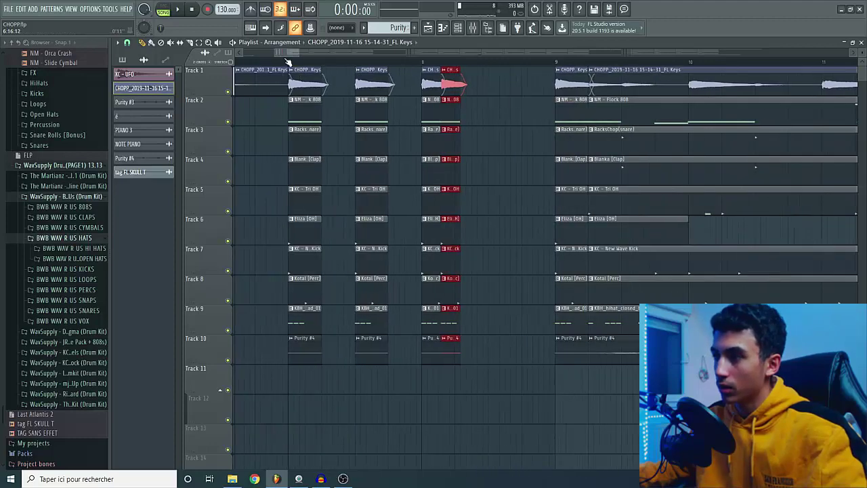
Move the second slice group of bar 8 to the bar's second beat and add a copy on the third beat.
key(space)
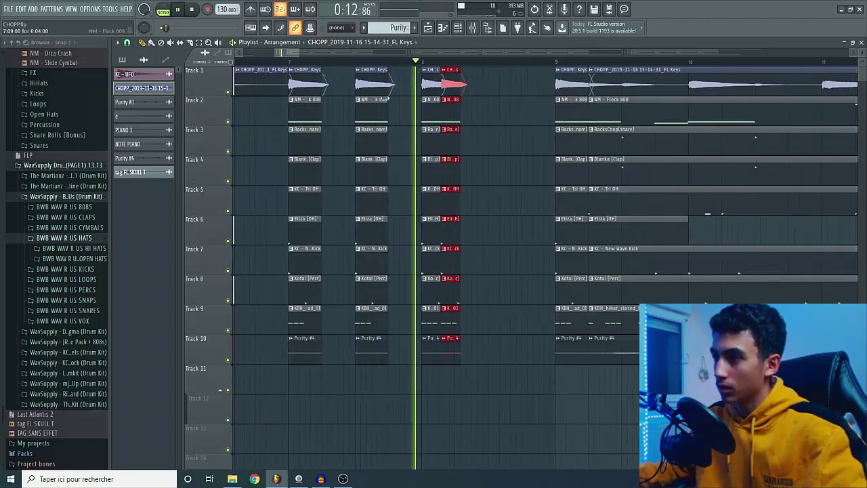
scroll(461, 95, up, 4)
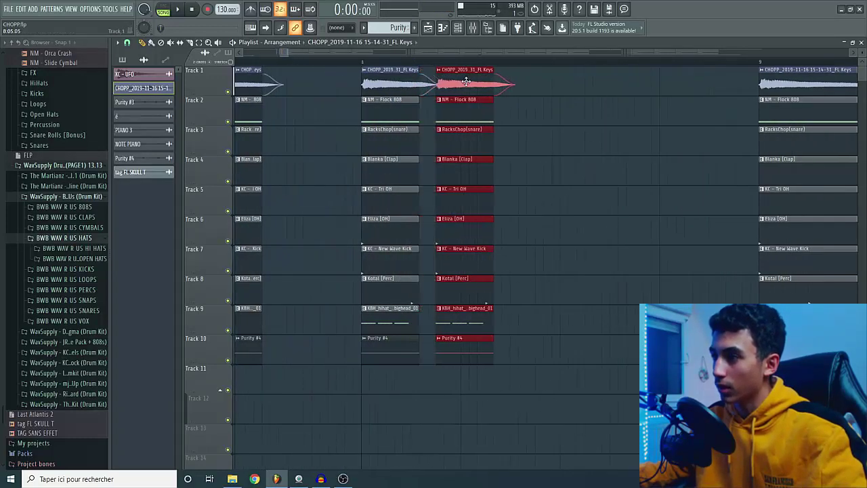
scroll(433, 119, down, 4)
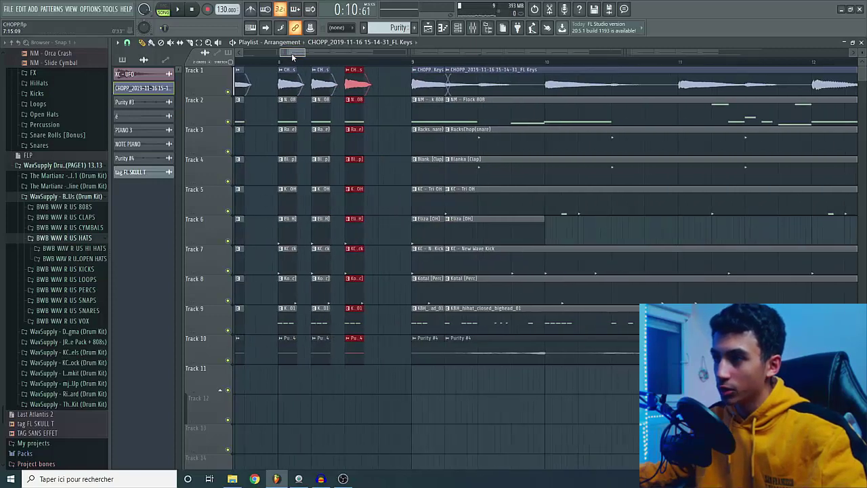
Play the arrangement from before bar 7 to hear the three evenly spaced slice groups in bar 8.
scroll(384, 118, up, 2)
key(space)
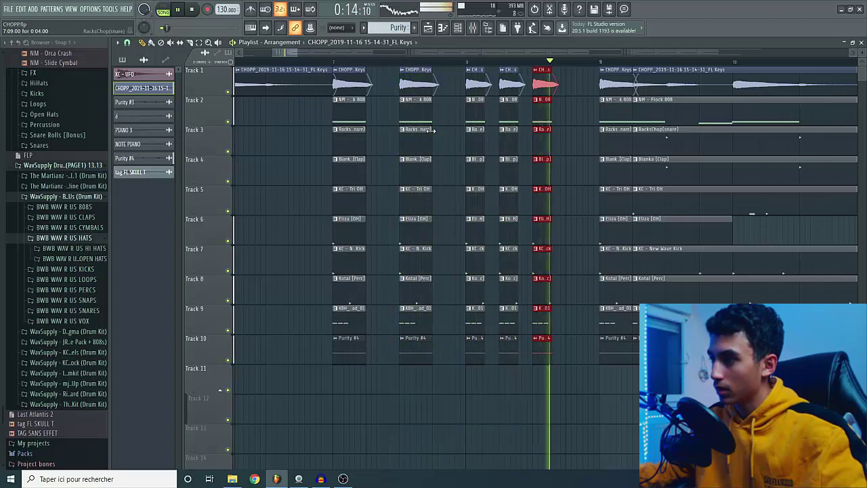
key(space)
Place another slice group on beat 4 of bar 8, shorten it to about a third of a beat, and duplicate it twice up to bar 9.
scroll(478, 142, up, 3)
scroll(532, 161, down, 3)
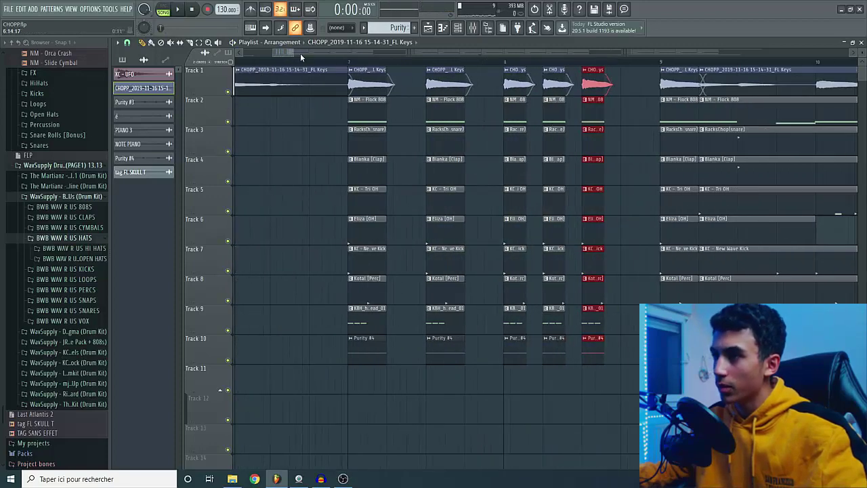
scroll(502, 93, up, 5)
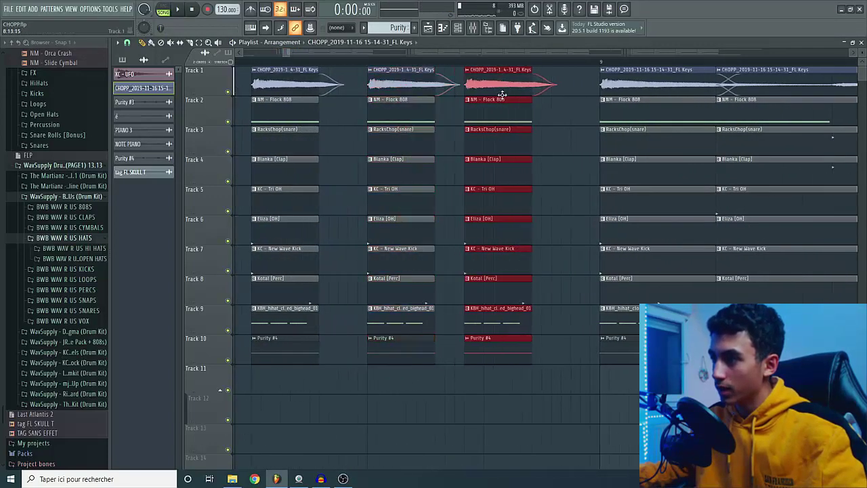
drag(502, 93, 533, 91)
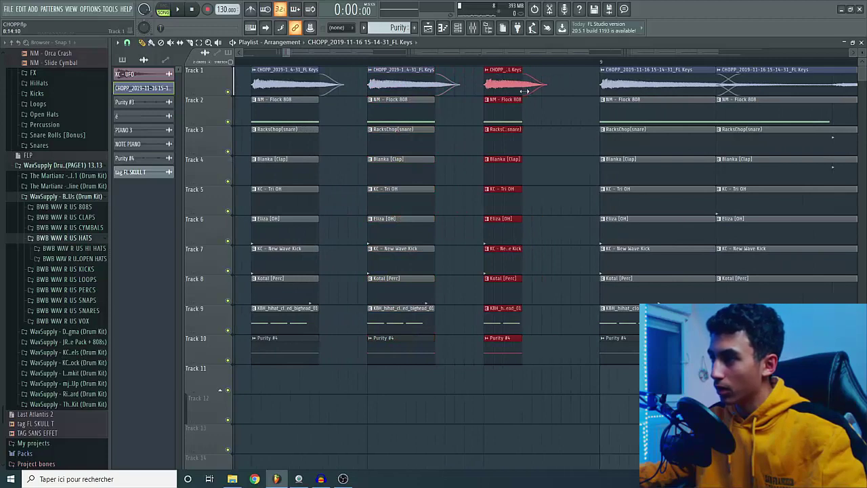
key(ctrl+b)
key(ctrl+b)
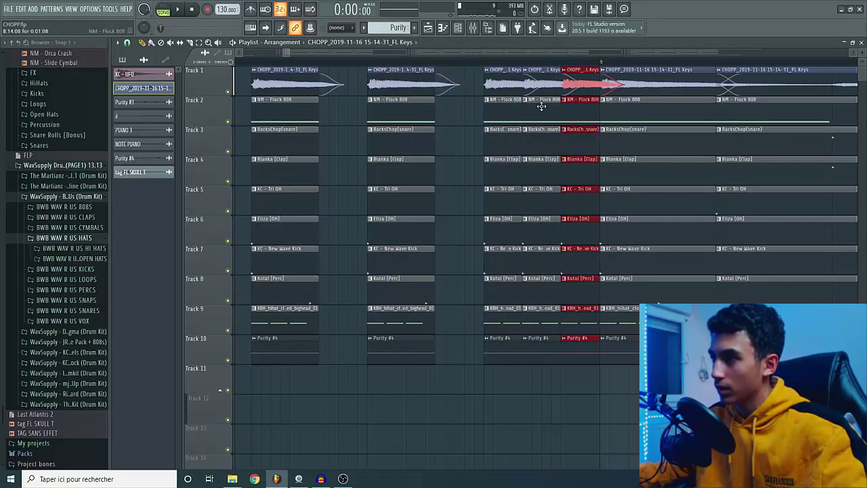
Lengthen the slice groups on the first three beats of bar 8 to a full beat each, closing the gaps between them.
scroll(542, 106, down, 5)
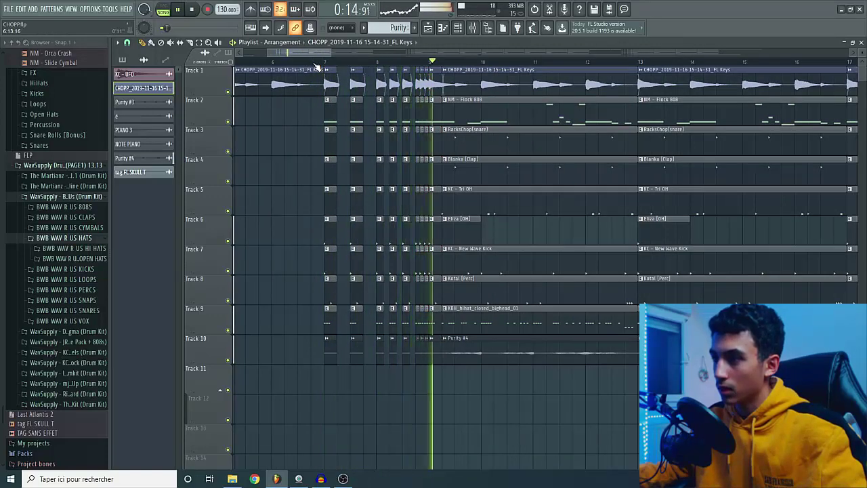
key(space)
scroll(507, 117, up, 5)
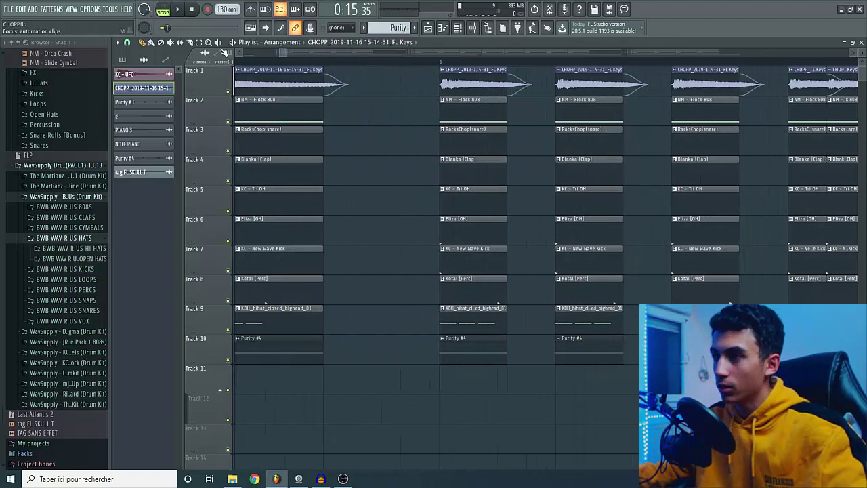
drag(656, 244, 396, 66)
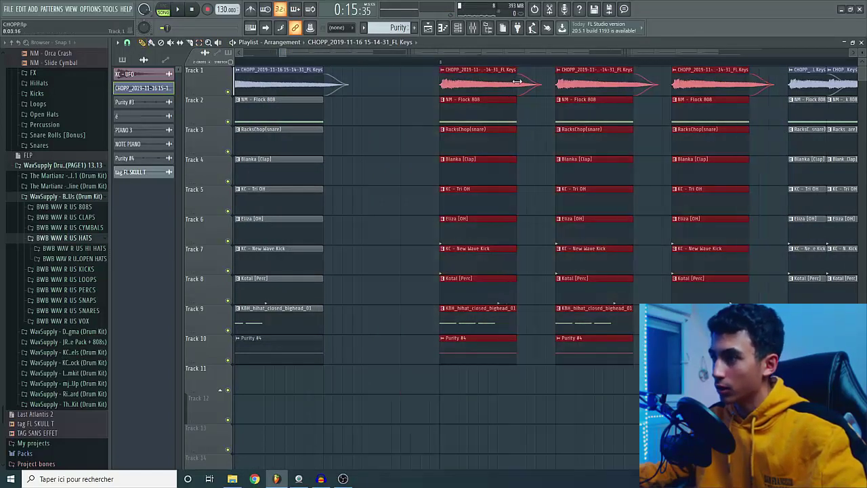
scroll(346, 77, down, 4)
scroll(313, 72, down, 3)
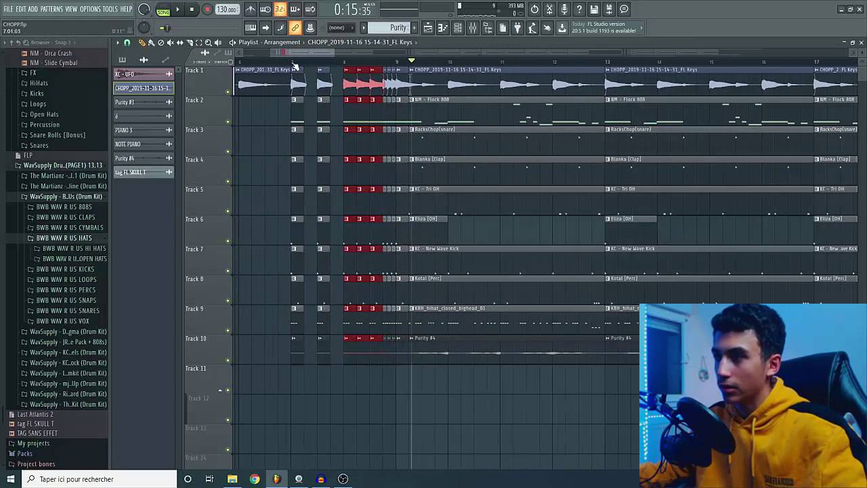
Play the arrangement from before bar 7 to hear the full chopped transition into the drop.
key(space)
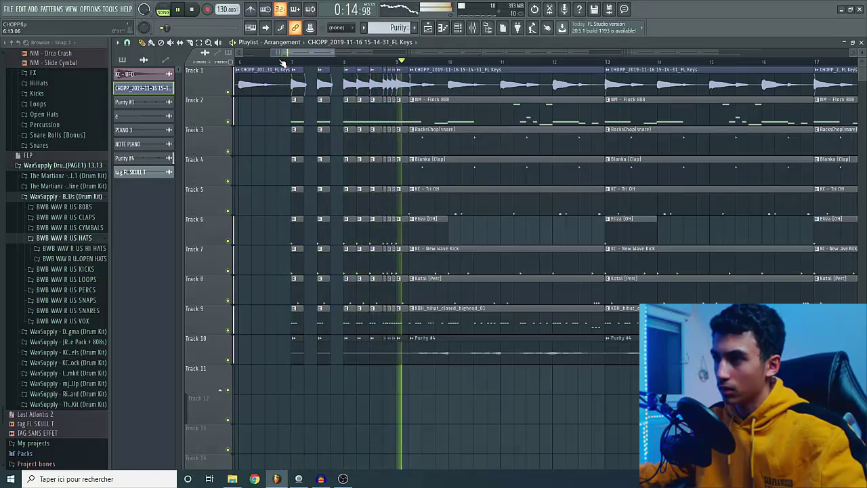
scroll(299, 97, up, 3)
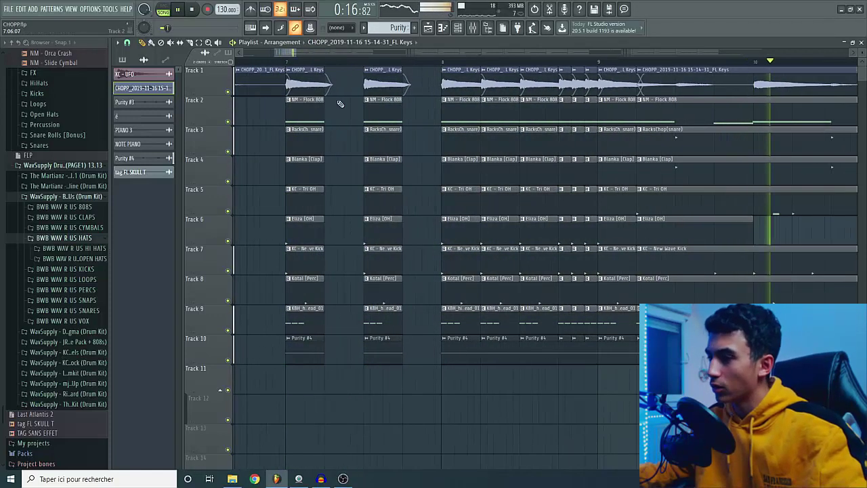
scroll(341, 103, up, 2)
key(space)
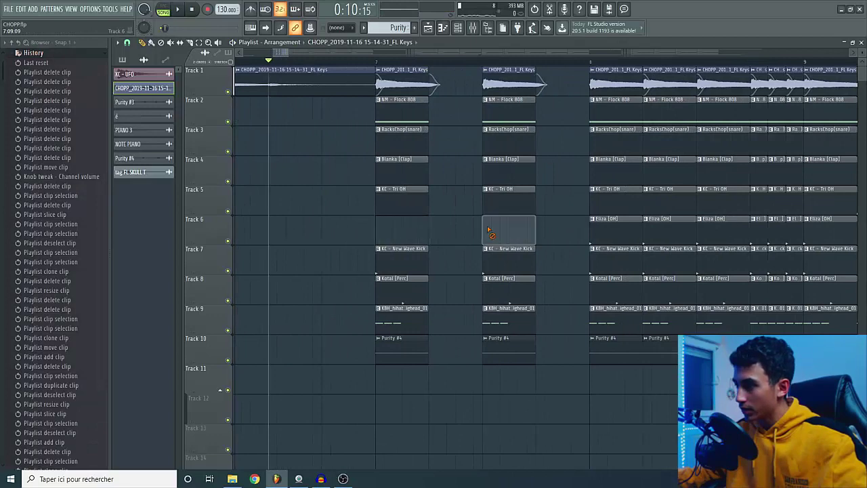
Delete the Eliza open-hat and Kotal percussion slices before bar 9, and the closed hi-hat slices before the last three short chops.
scroll(535, 230, down, 2)
right_click(589, 230)
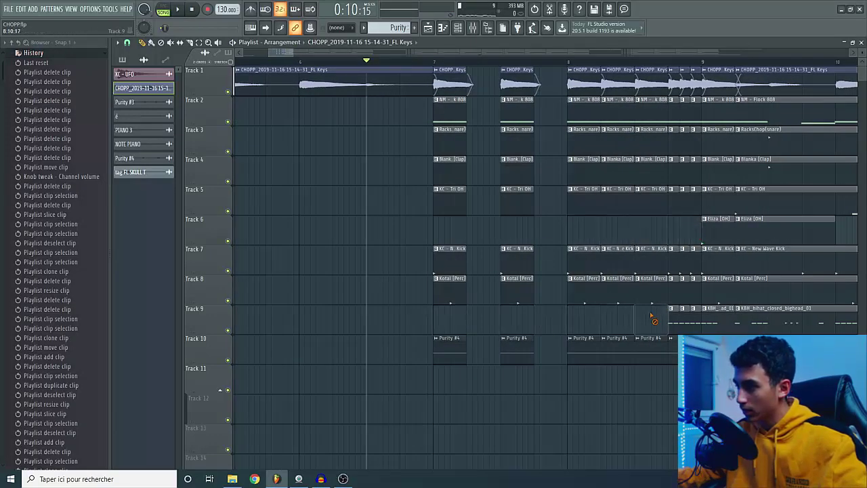
key(space)
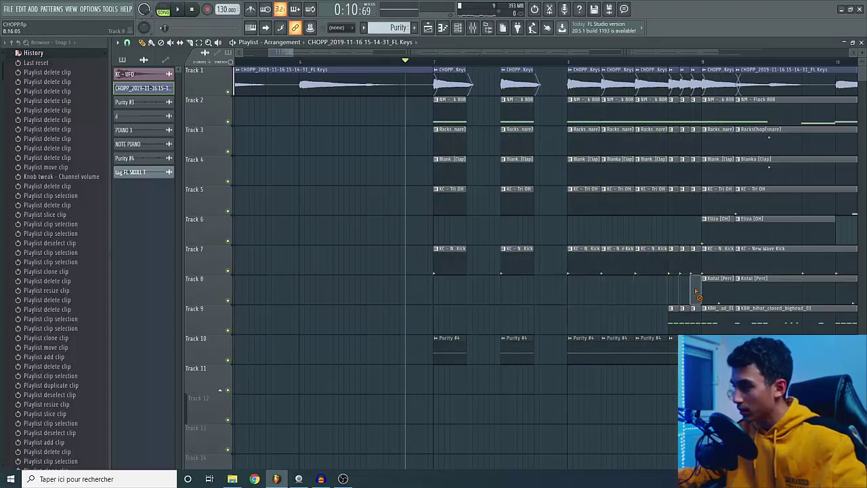
Play the transition into bar 9 to hear the chops with the hats and percussion thinned out.
key(space)
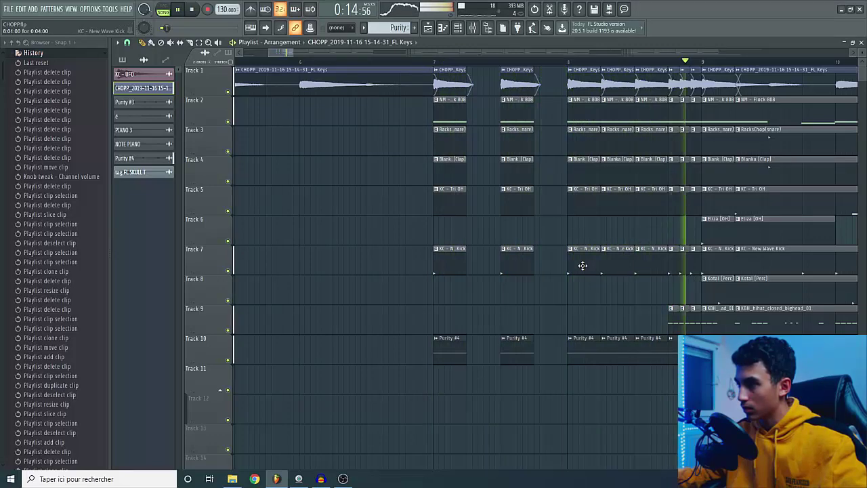
scroll(583, 265, down, 3)
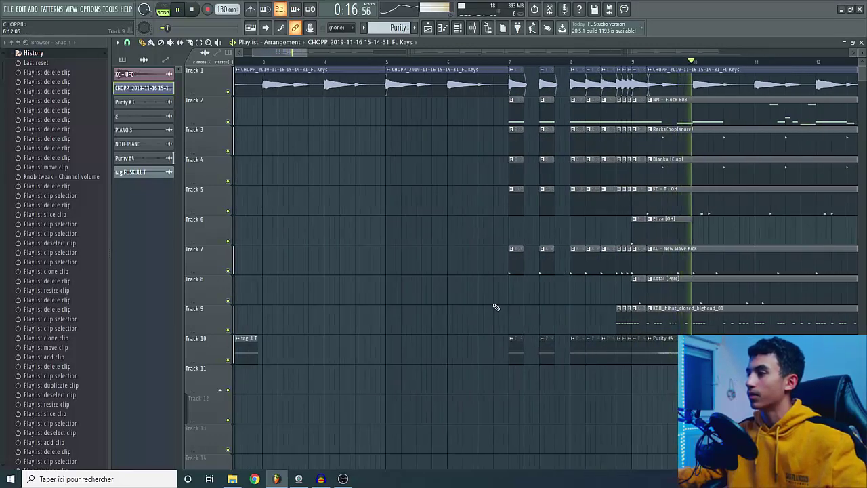
scroll(534, 280, down, 3)
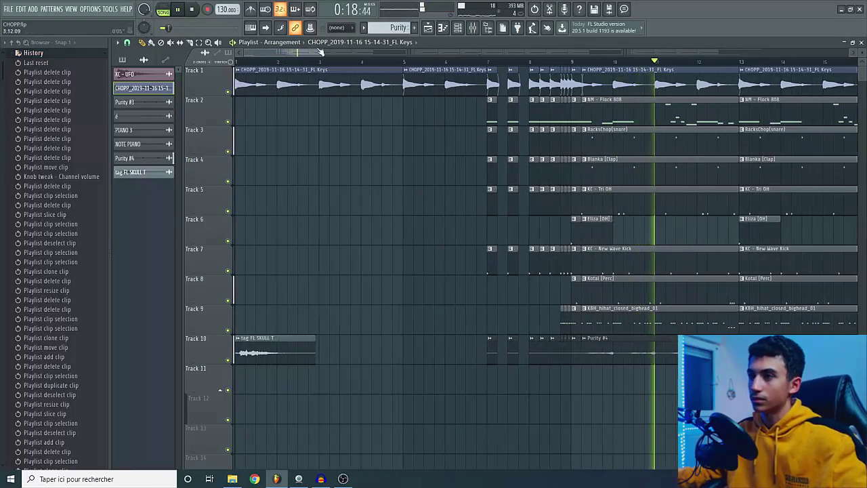